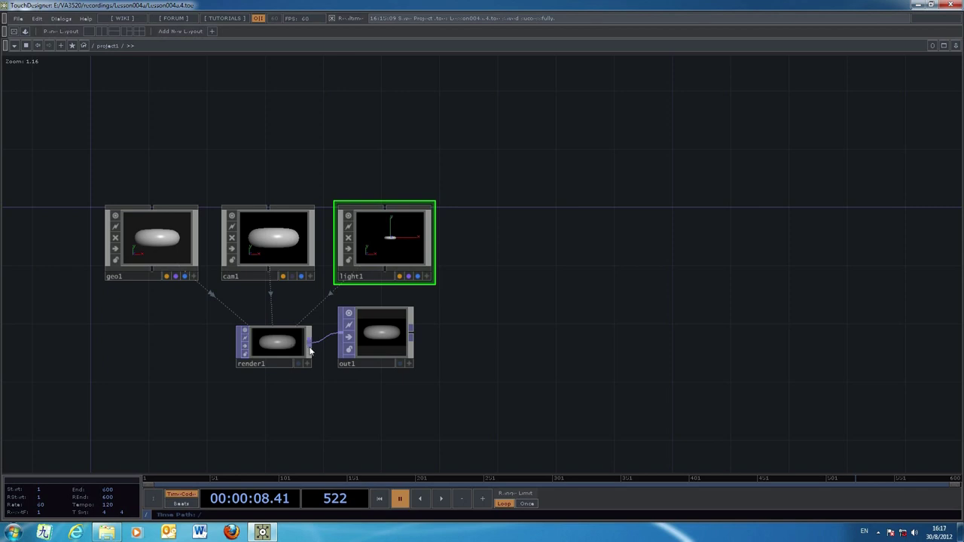
Enter geo1 and zoom out and pan so the torus1 node is framed on the left
left_click(403, 346)
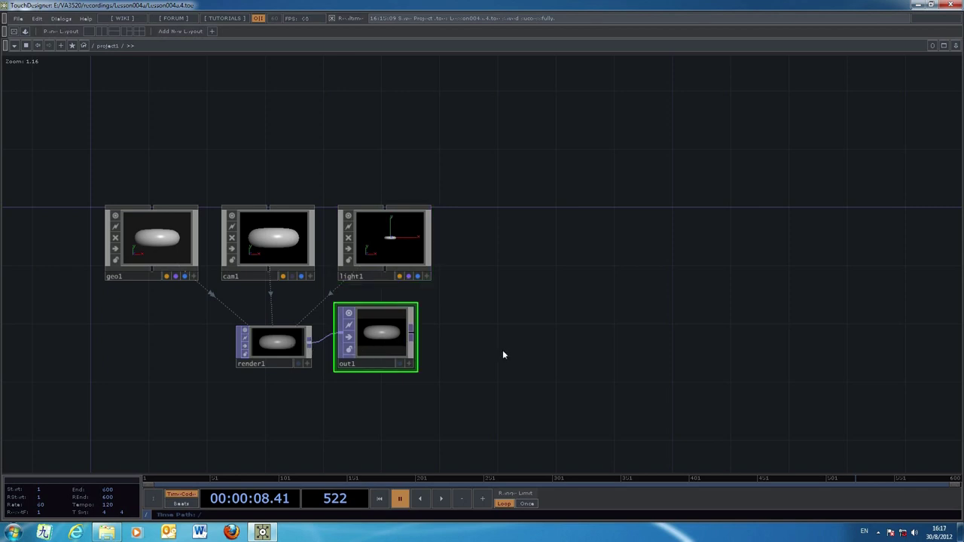
left_click_drag(317, 400, 336, 418)
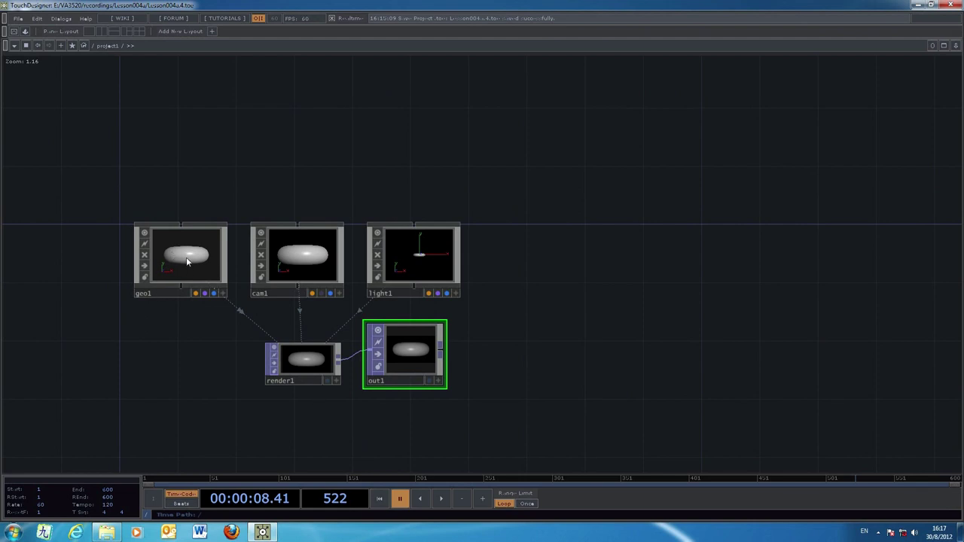
key("i")
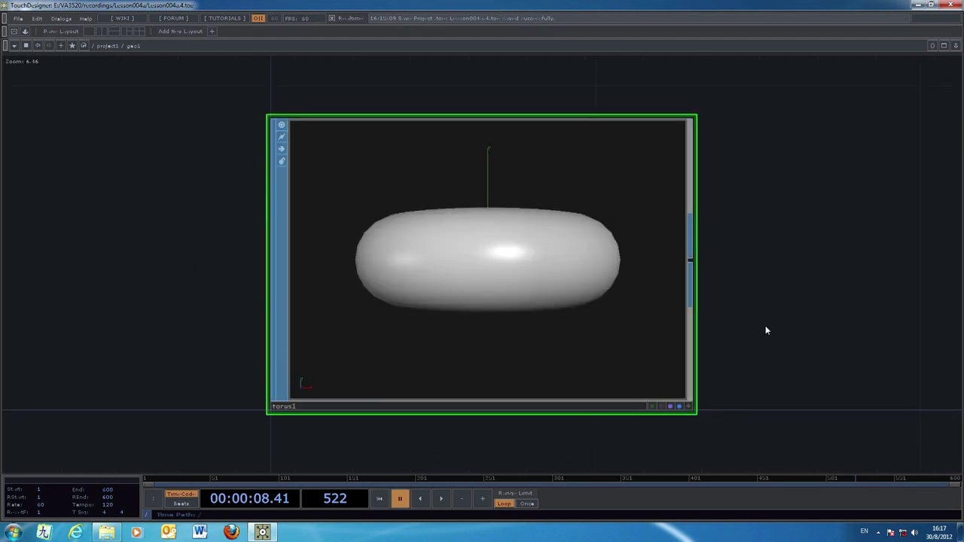
scroll(766, 331, "down", 2)
left_click_drag(838, 352, 631, 360)
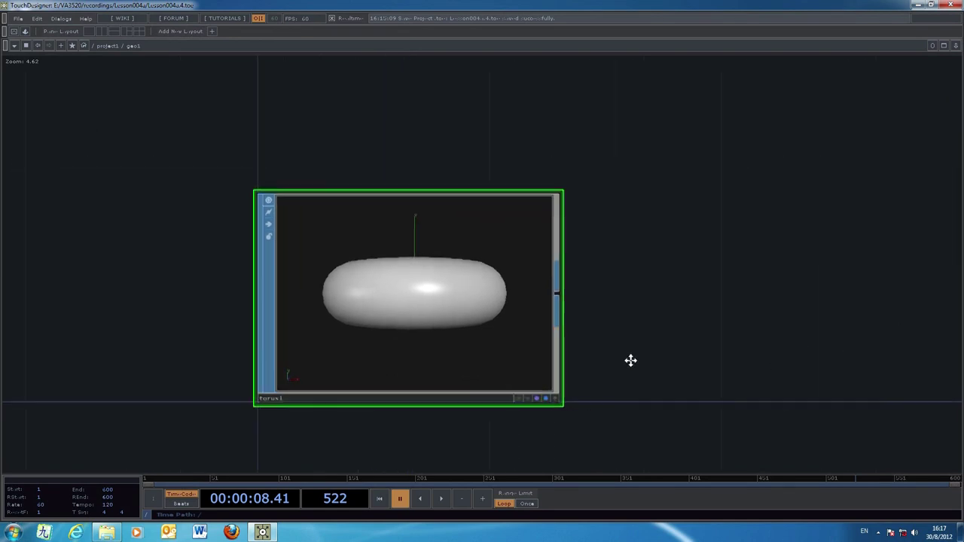
scroll(692, 351, "down", 2)
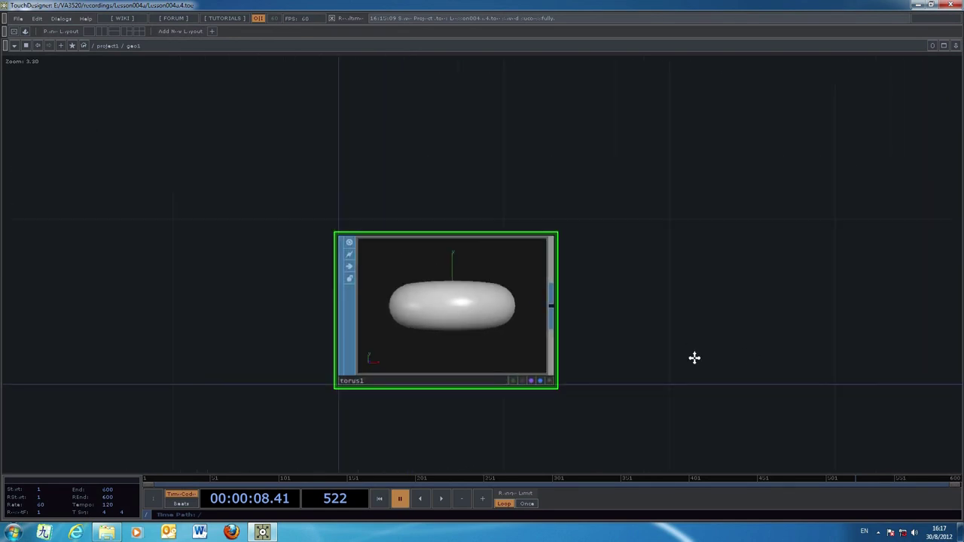
left_click_drag(693, 352, 654, 357)
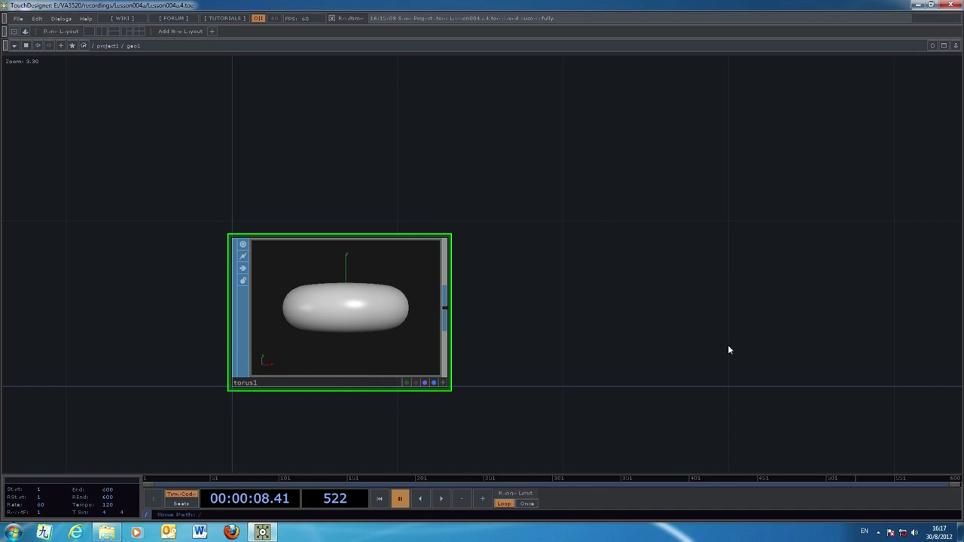
left_click_drag(728, 348, 676, 356)
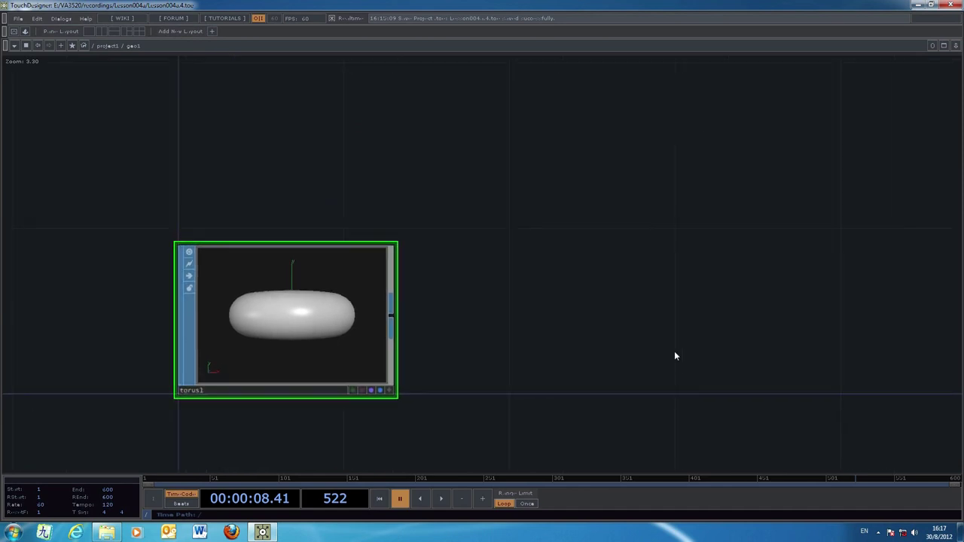
Delete torus1 and place a new sphere1 Sphere SOP in its spot in geo1
key("Delete")
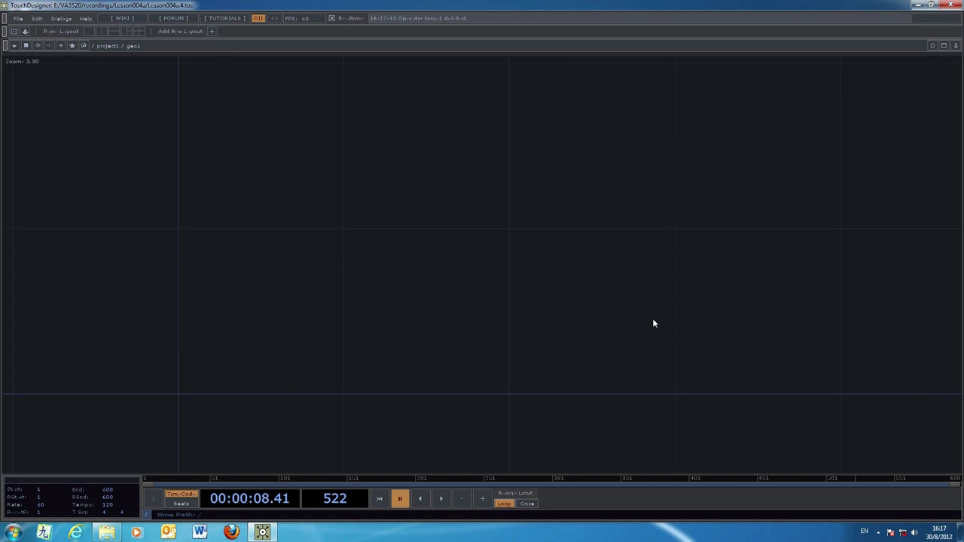
key("Tab")
left_click_drag(654, 302, 751, 198)
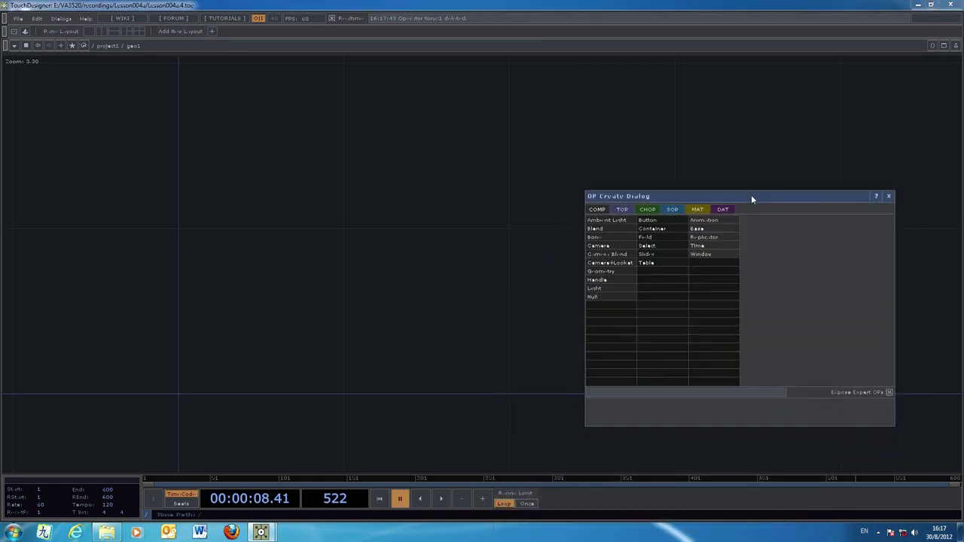
left_click(674, 209)
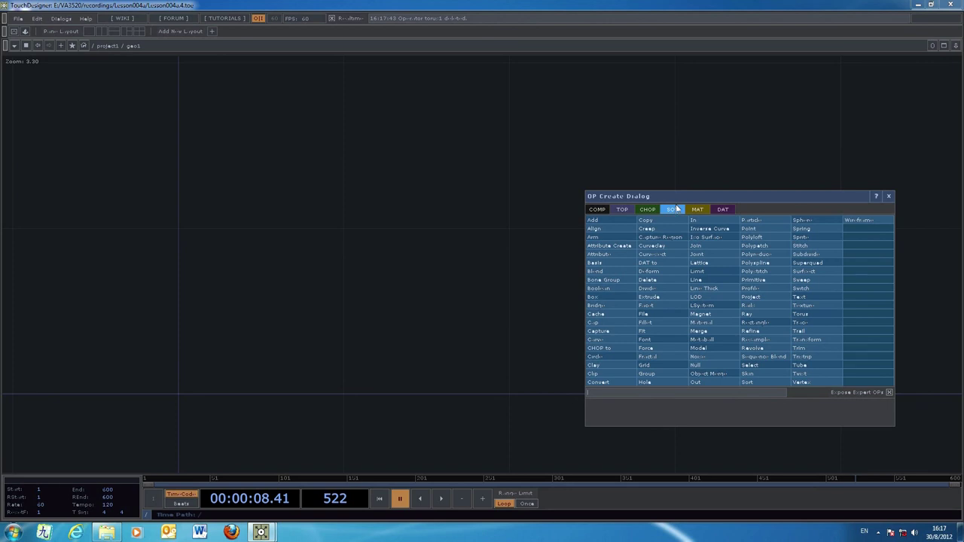
left_click(822, 220)
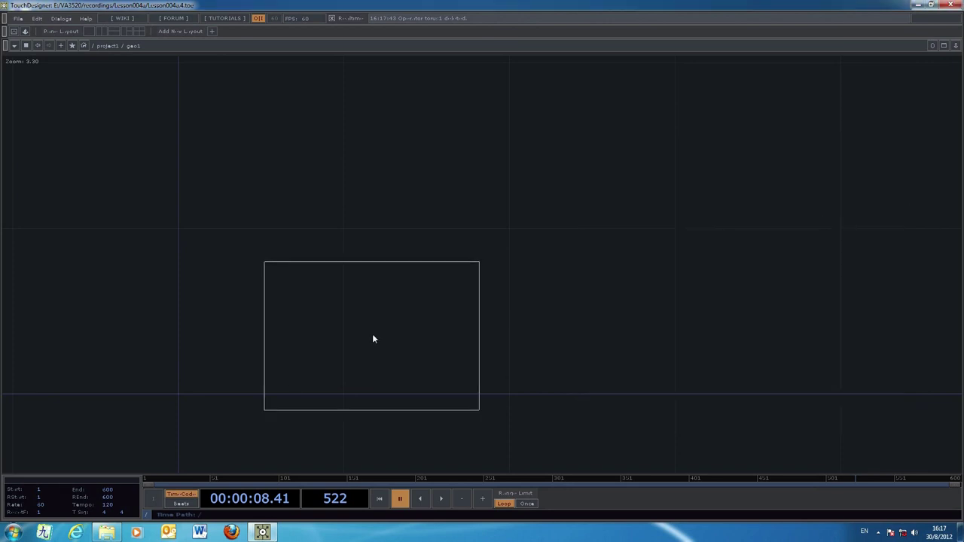
left_click(288, 322)
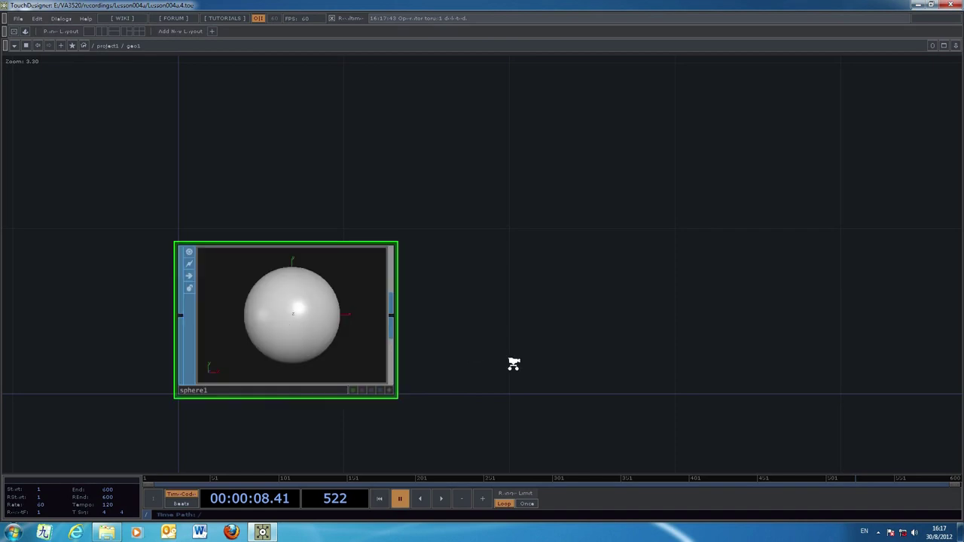
scroll(513, 368, "down", 3)
left_click_drag(585, 382, 487, 385)
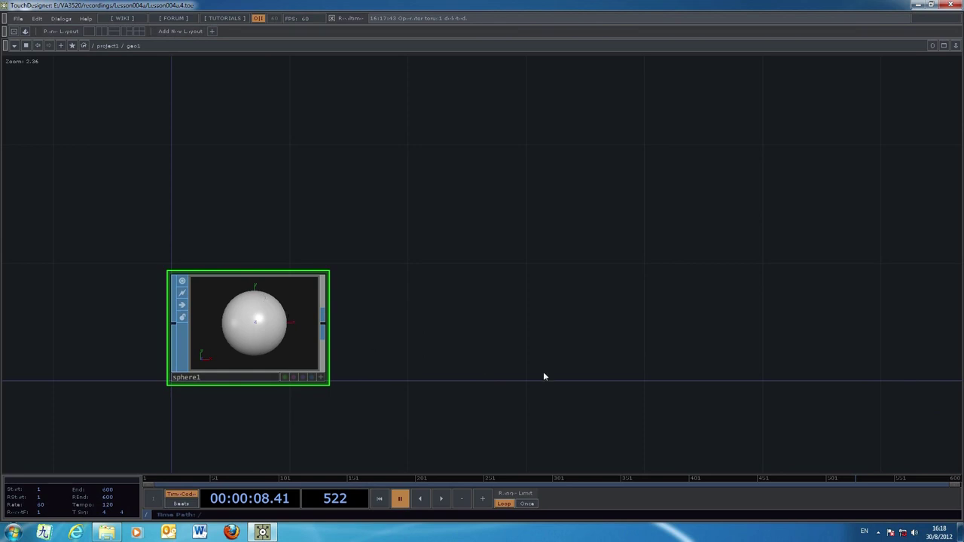
Change sphere1's Primitive Type from Mesh to Polygon
left_click_drag(519, 375, 486, 375)
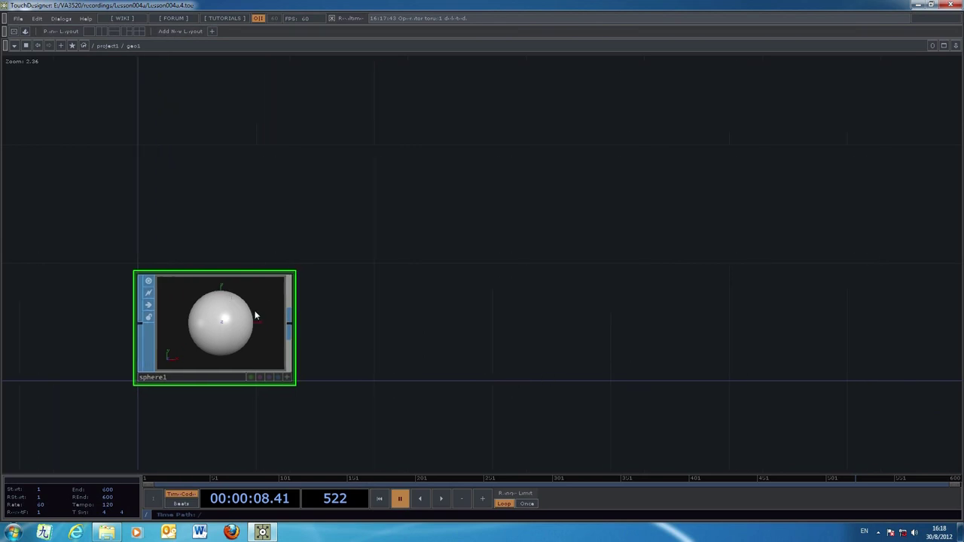
key("p")
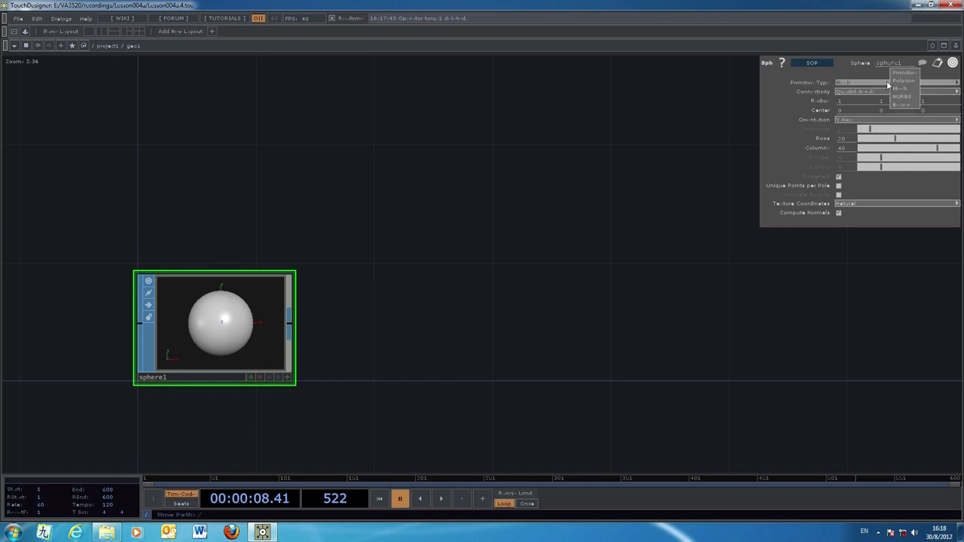
left_click(888, 81)
left_click(905, 81)
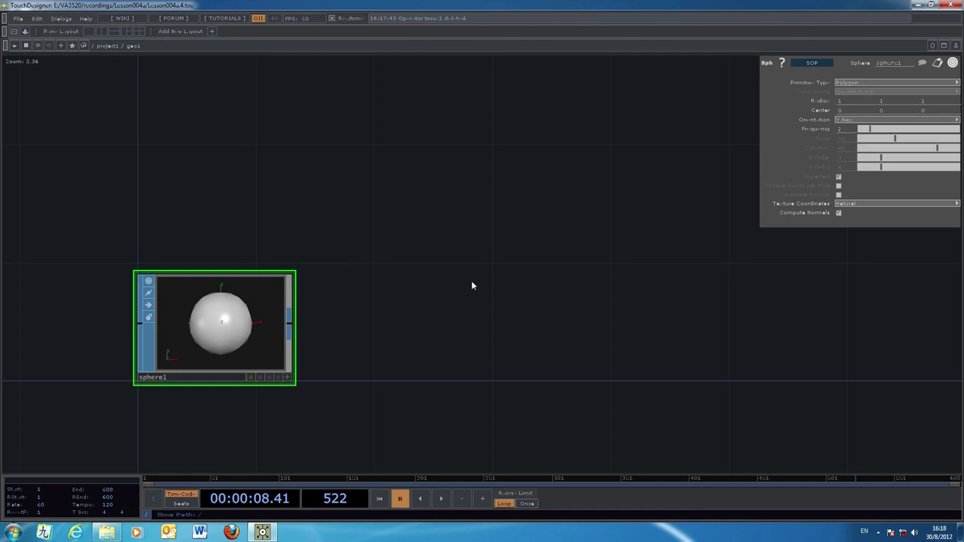
Place a particle1 Particle SOP right of sphere1 and wire sphere1's output into it
key("Tab")
left_click_drag(497, 272, 607, 224)
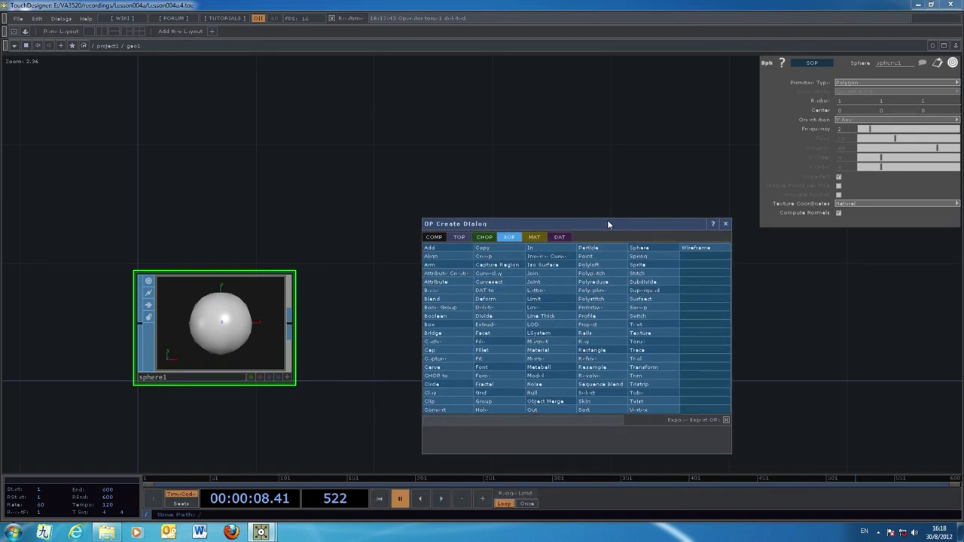
left_click(601, 248)
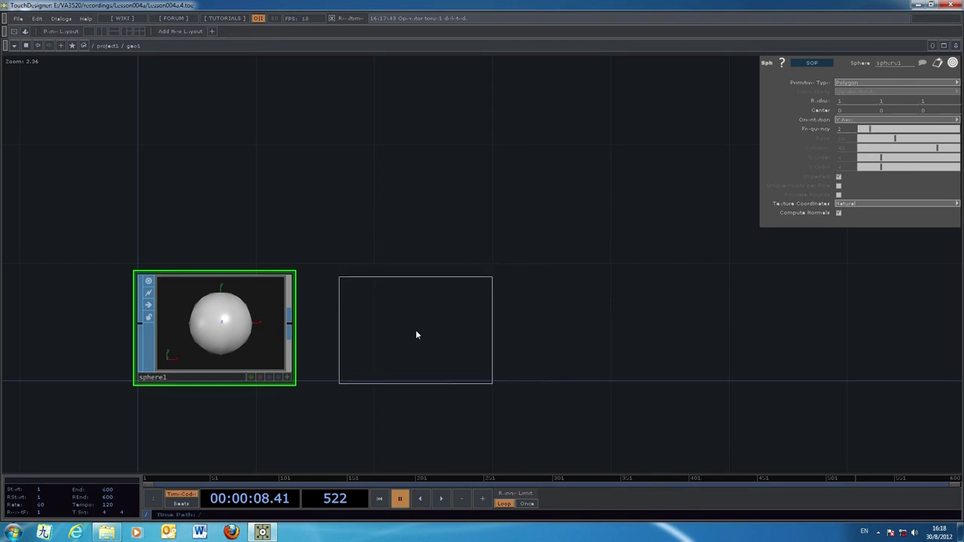
left_click(416, 334)
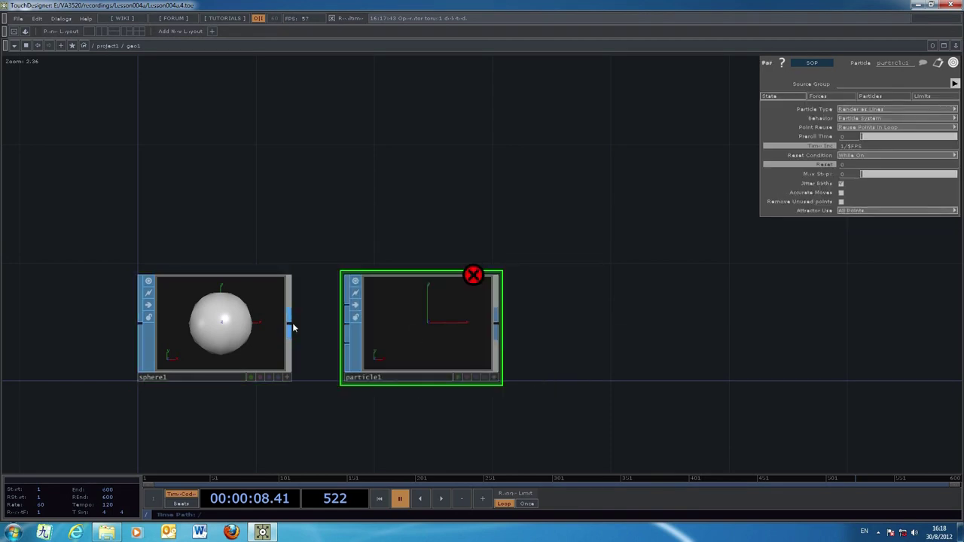
left_click_drag(289, 324, 348, 305)
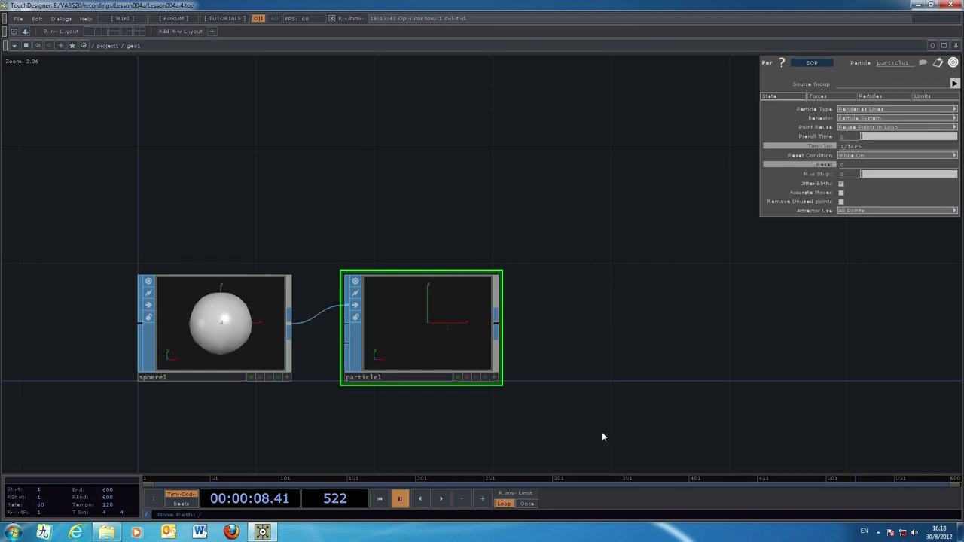
Start playback and view particle1's particles in an enlarged floating viewer, then close it
left_click(440, 499)
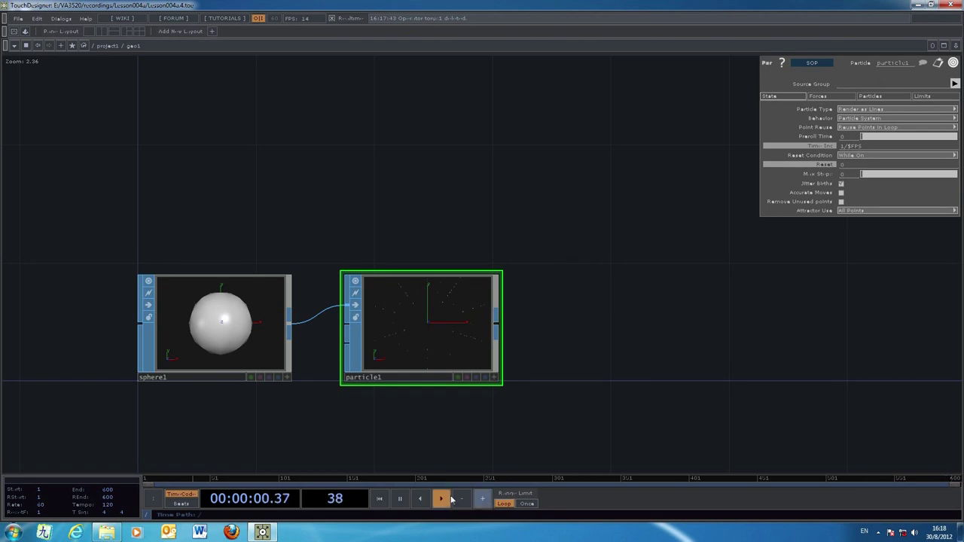
right_click(422, 347)
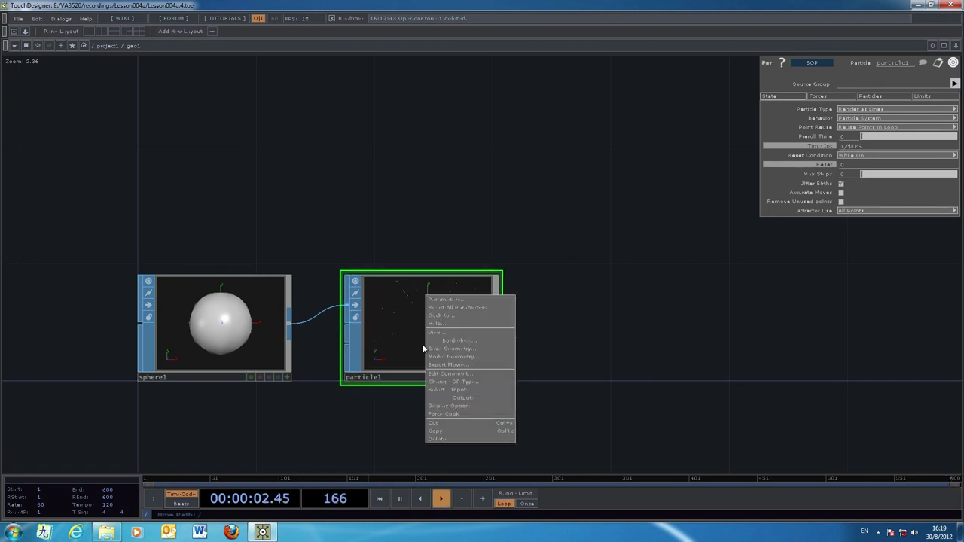
left_click(435, 333)
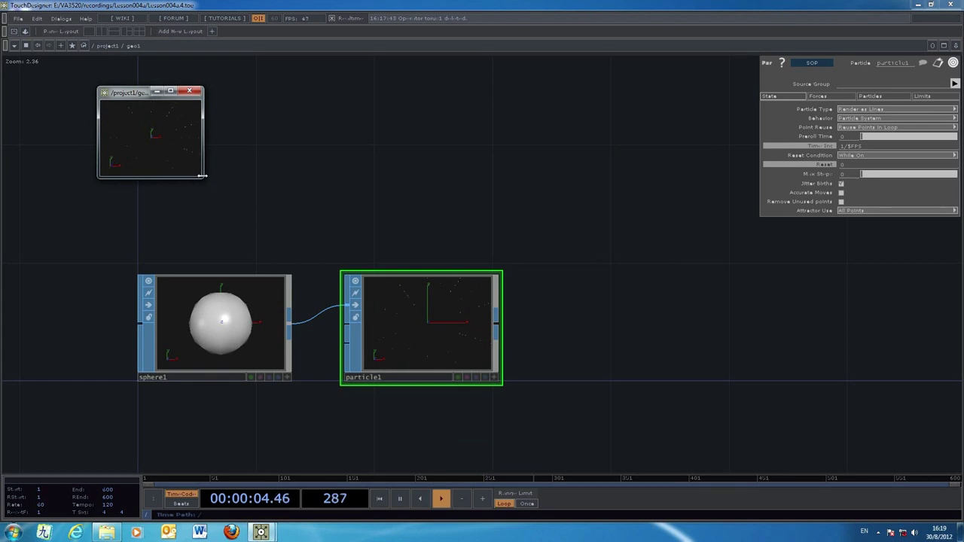
left_click_drag(202, 175, 592, 457)
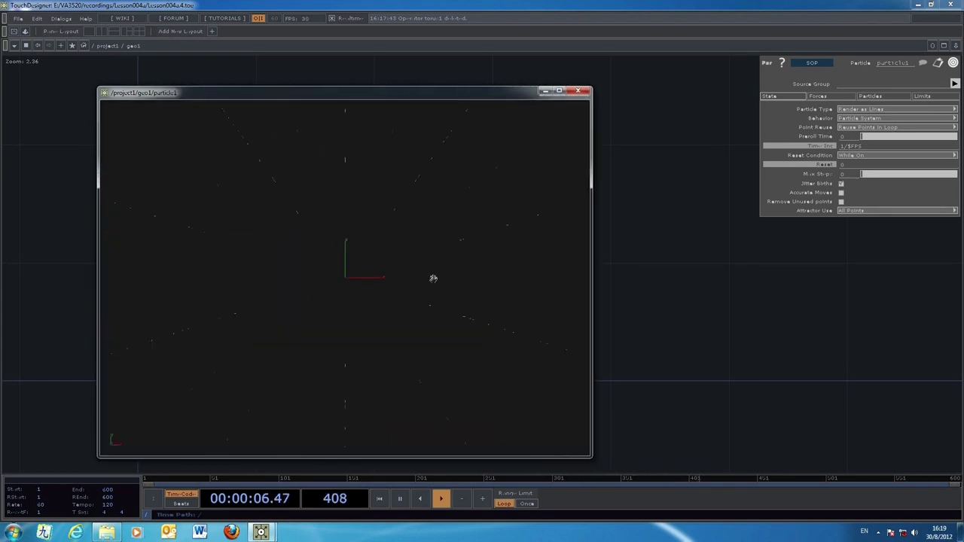
left_click_drag(389, 95, 471, 101)
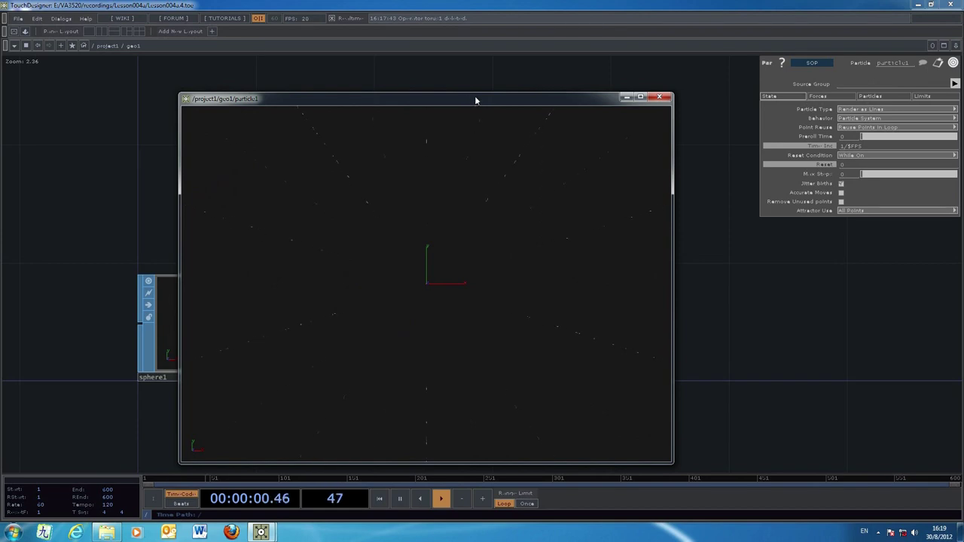
left_click(659, 97)
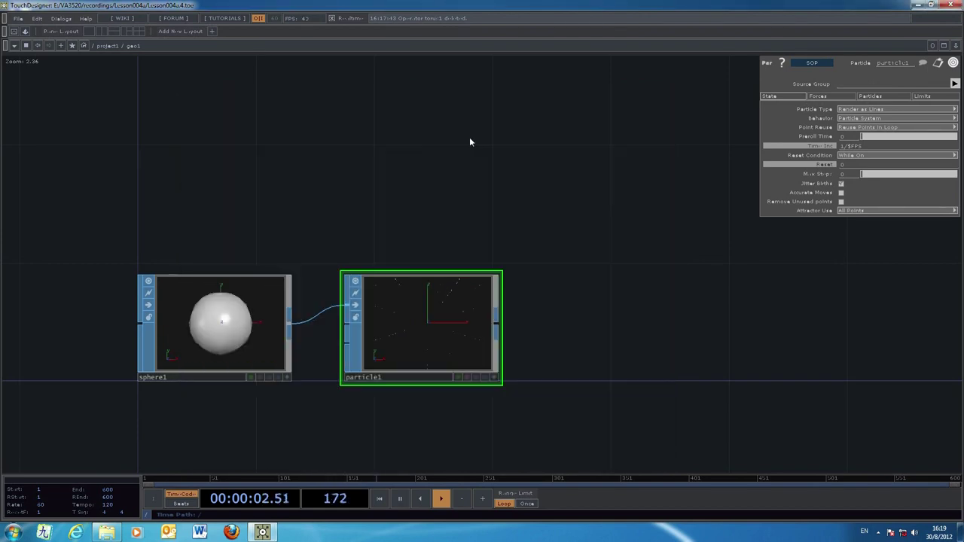
Go up to project1, frame its nodes, and look inside geo1 briefly
left_click(107, 46)
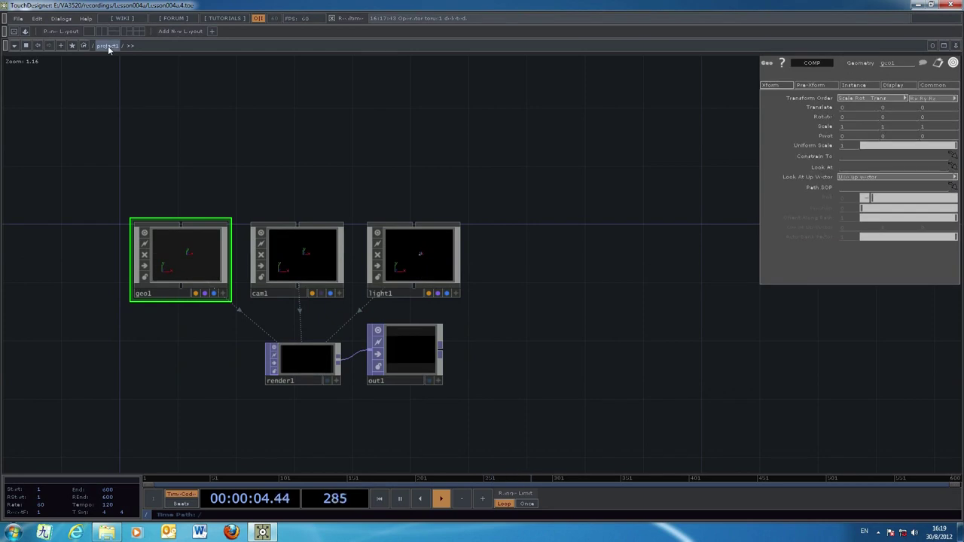
scroll(557, 344, "up", 3)
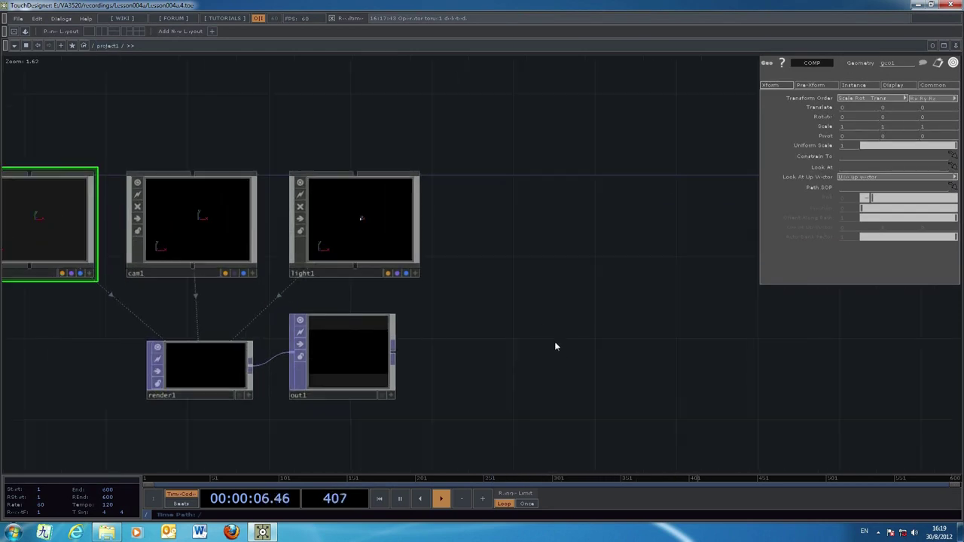
left_click_drag(529, 319, 678, 343)
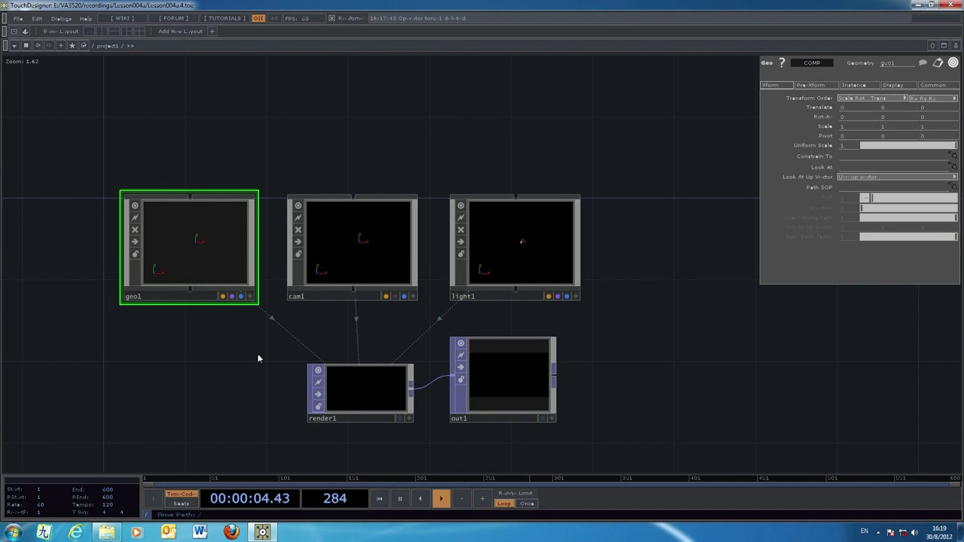
double_click(203, 260)
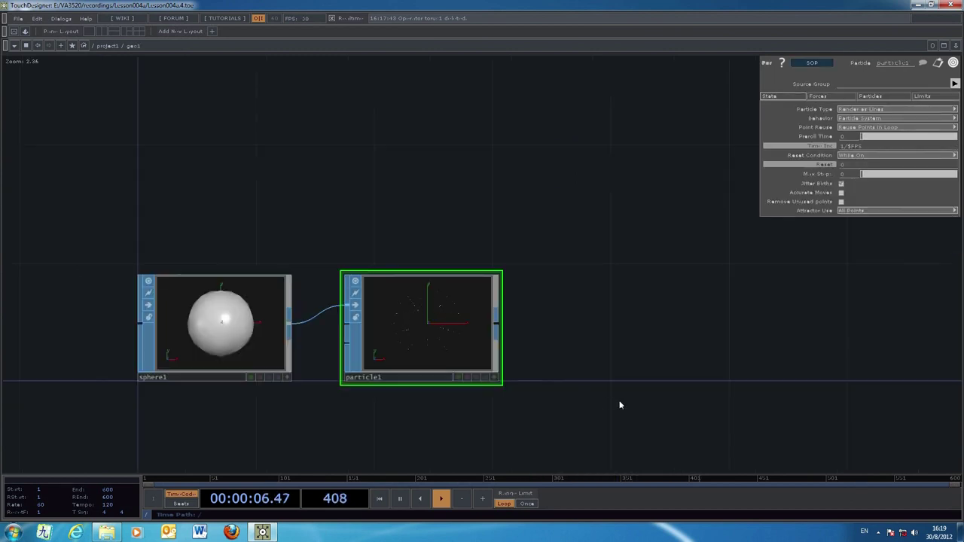
left_click_drag(618, 392, 582, 369)
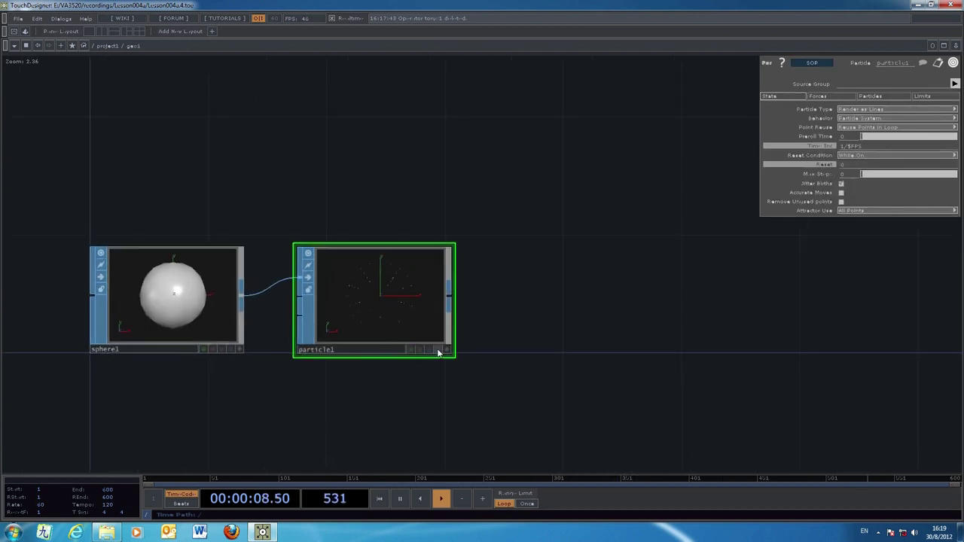
Back in project1, show and then hide out1's render behind the network, and re-enter geo1
left_click(112, 45)
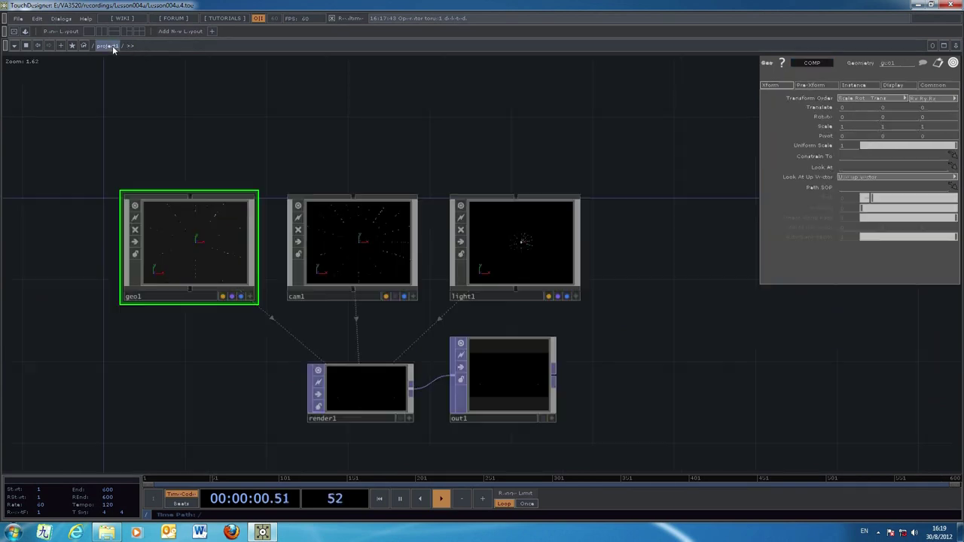
left_click_drag(655, 380, 622, 381)
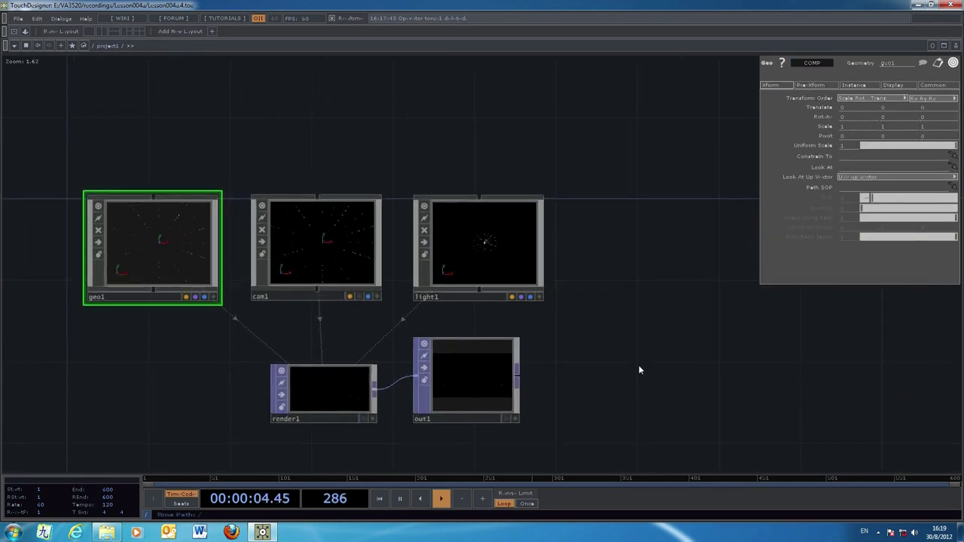
left_click(505, 420)
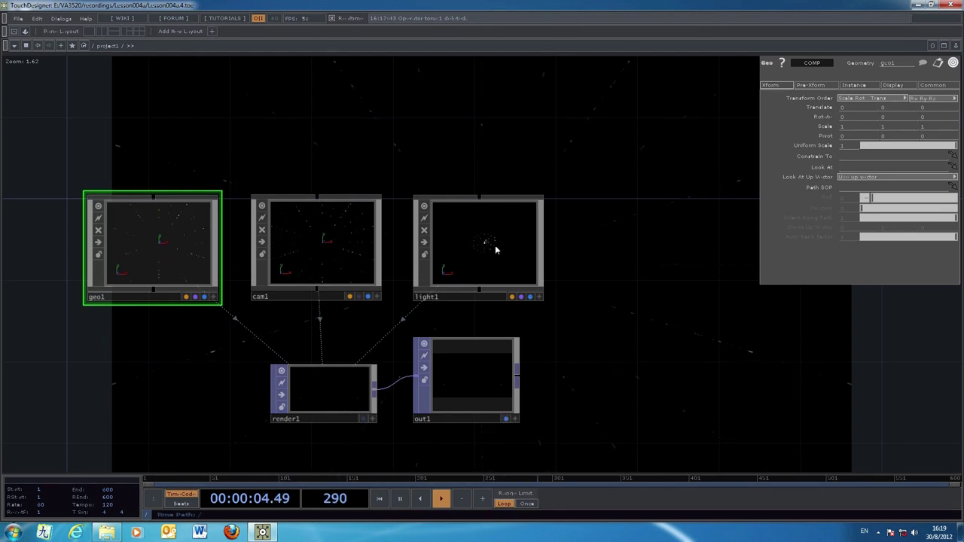
left_click(505, 419)
key("i")
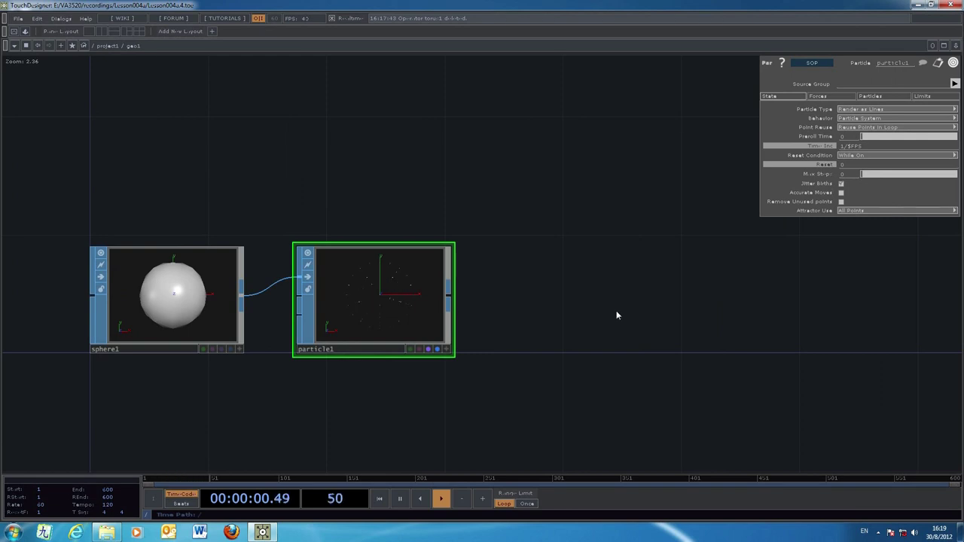
Move particle1 farther right of sphere1 and check its particles in a floating viewer
left_click_drag(401, 315, 491, 317)
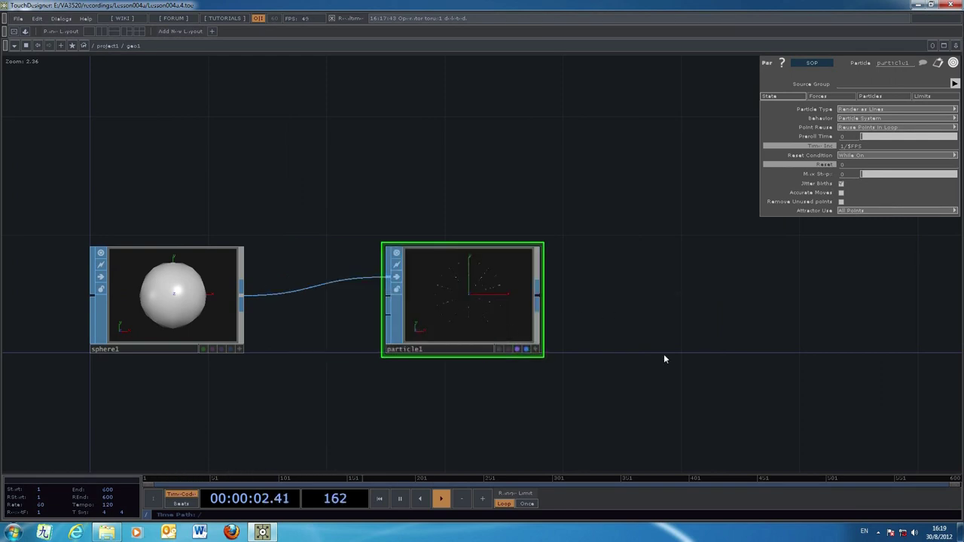
right_click(487, 318)
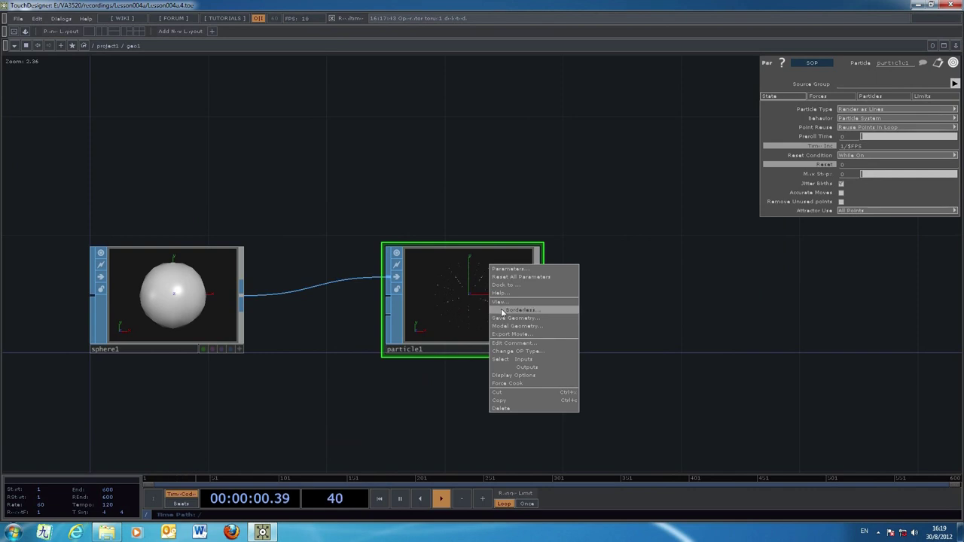
left_click(503, 311)
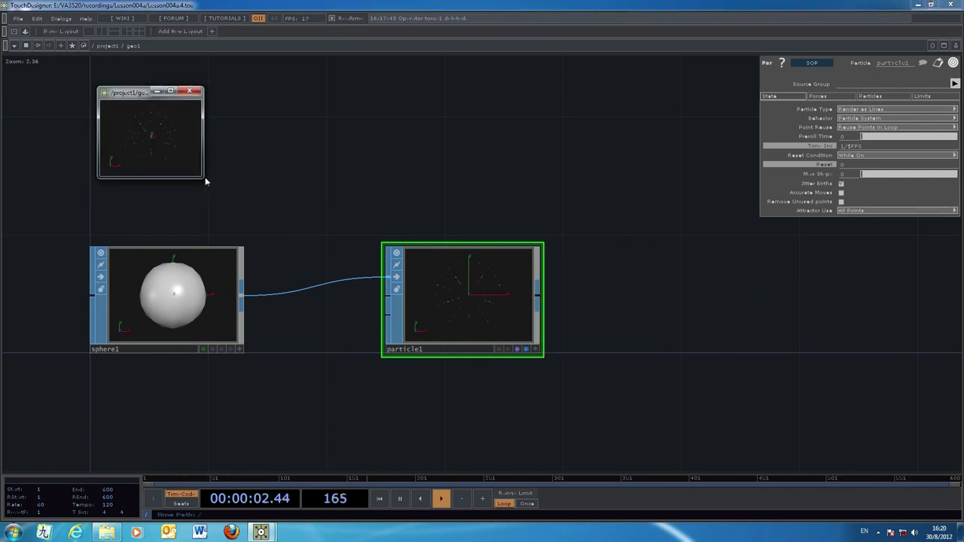
left_click_drag(207, 182, 552, 393)
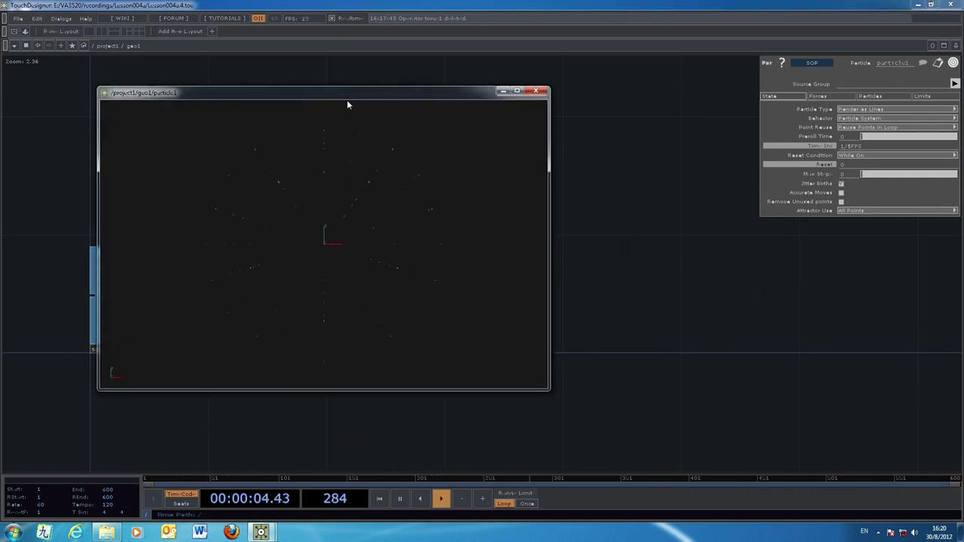
left_click_drag(347, 95, 442, 119)
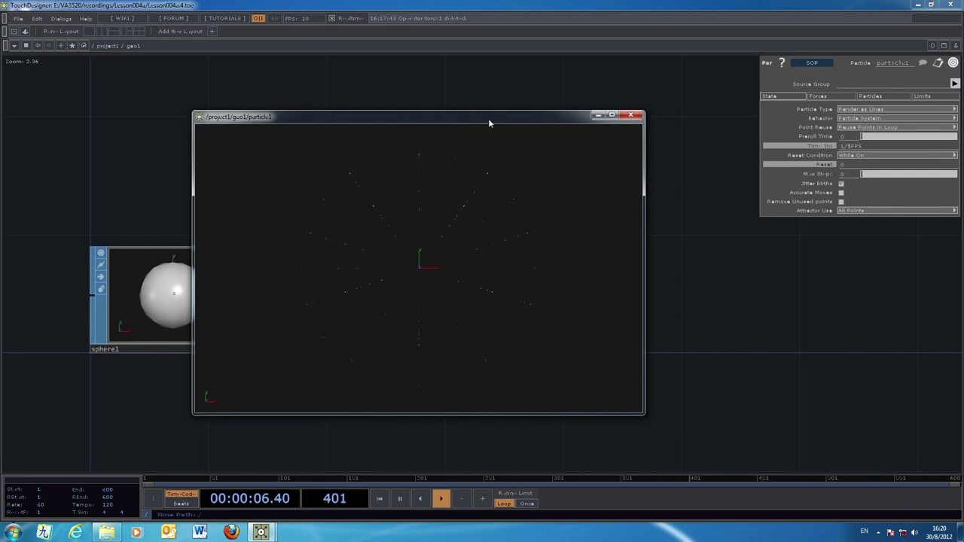
left_click(630, 117)
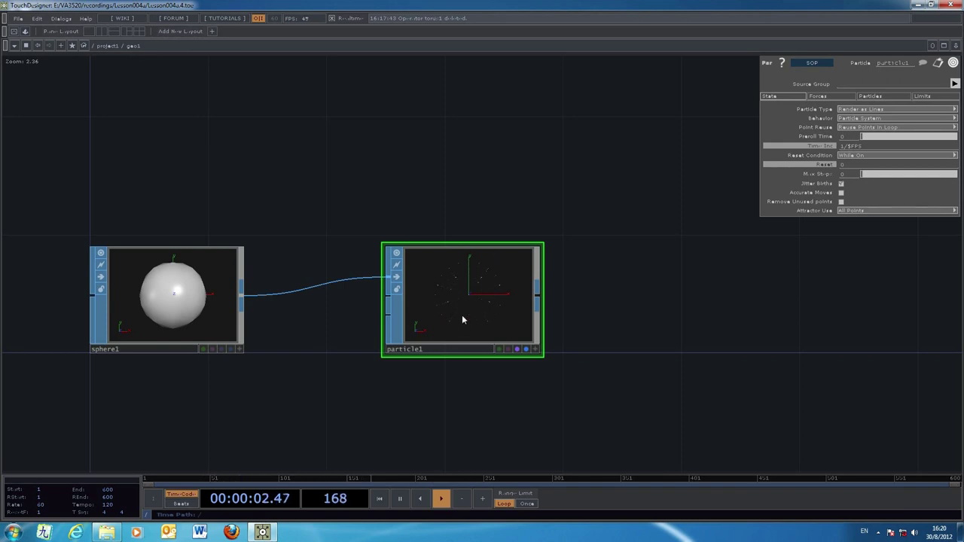
Disconnect sphere1 from particle1 and add a sort1 Sort SOP between them
left_click_drag(461, 315, 553, 321)
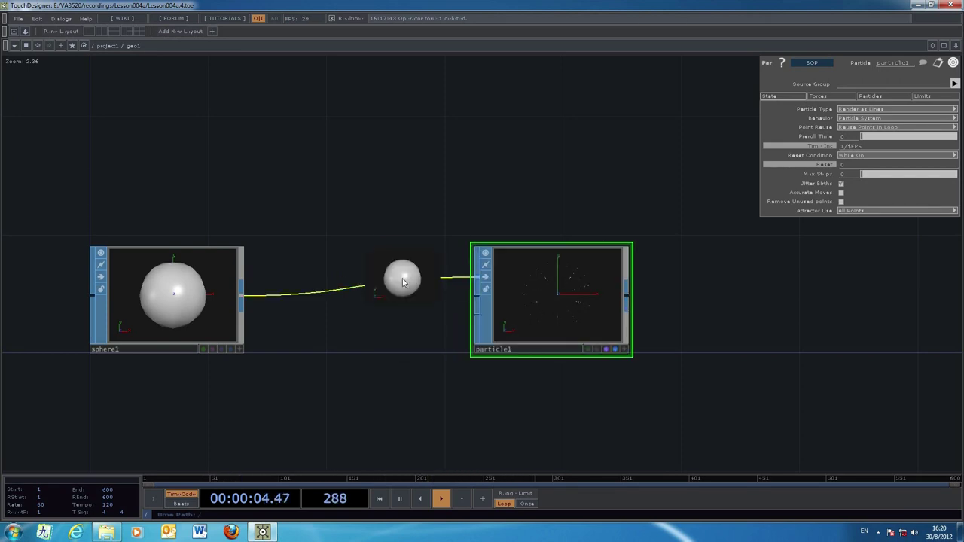
right_click(404, 281)
left_click(431, 308)
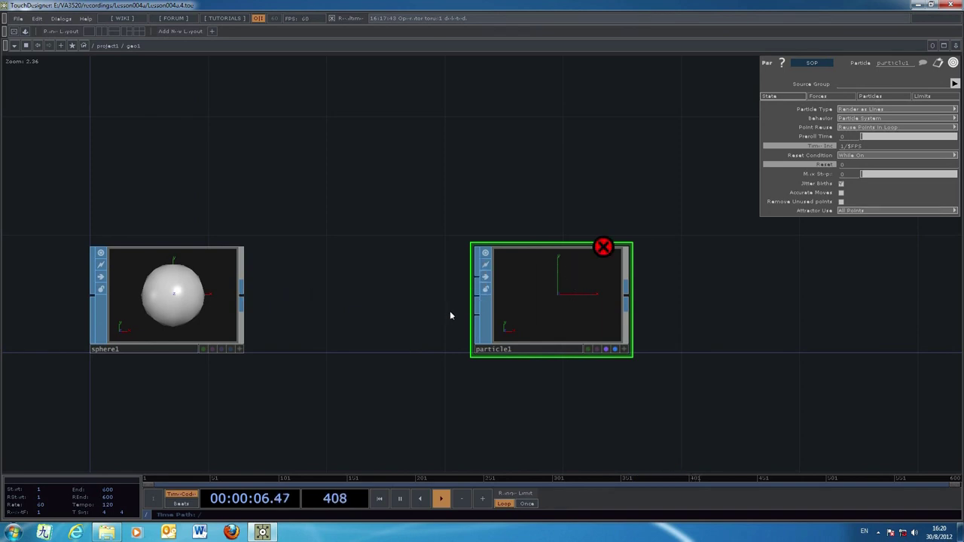
key("Tab")
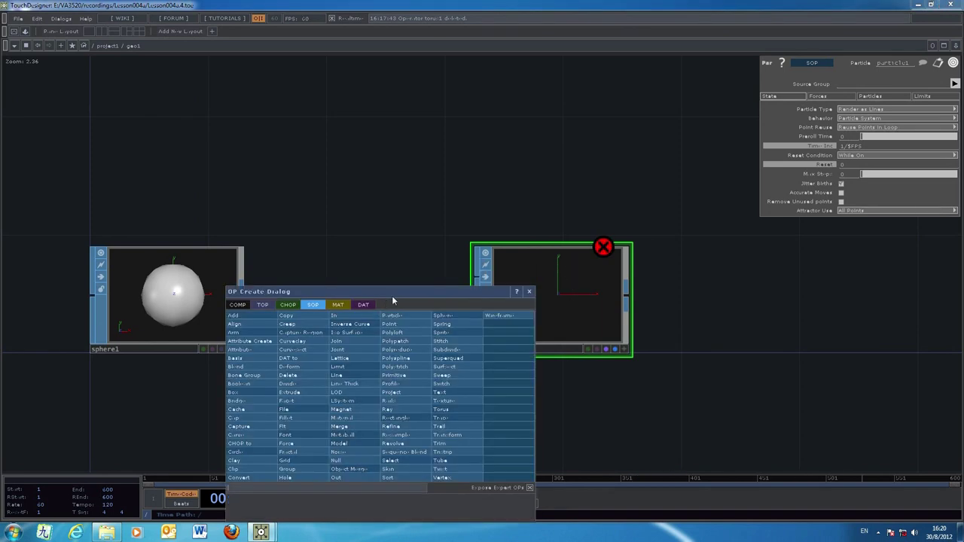
left_click_drag(399, 291, 763, 241)
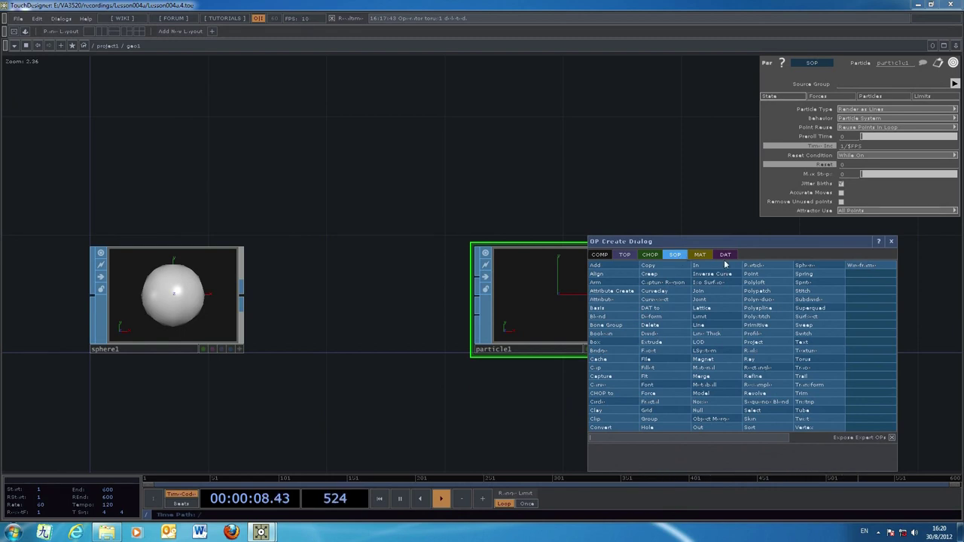
left_click(758, 428)
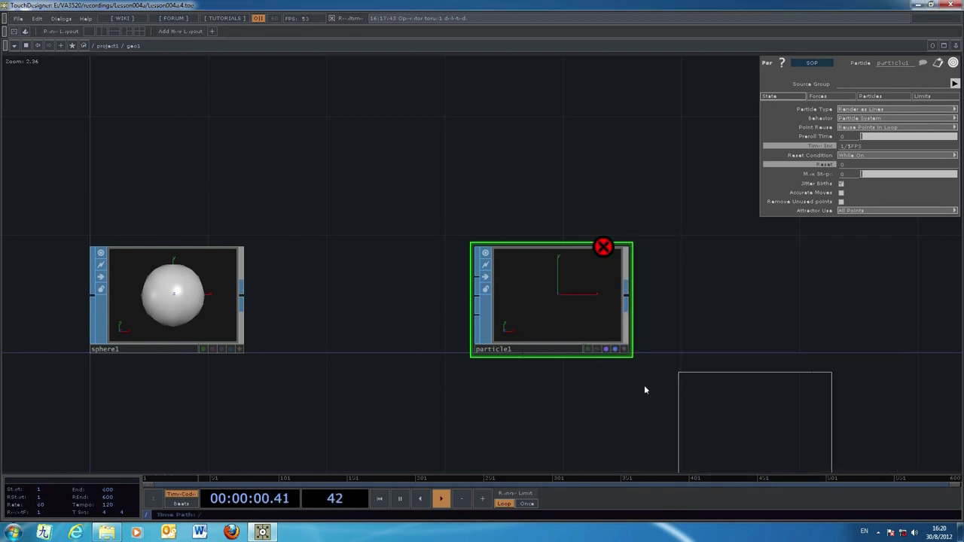
left_click(359, 303)
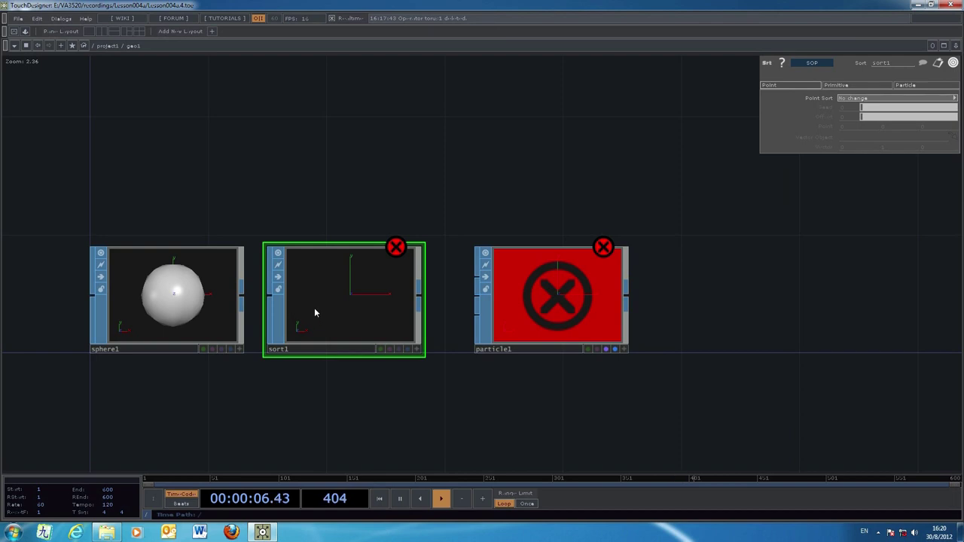
Wire sphere1 into sort1 and sort1 into particle1, spacing the three nodes evenly
mouse_move(557, 318)
left_mouse_down()
mouse_move(539, 318)
mouse_move(555, 323)
left_mouse_up()
left_click_drag(365, 321, 392, 319)
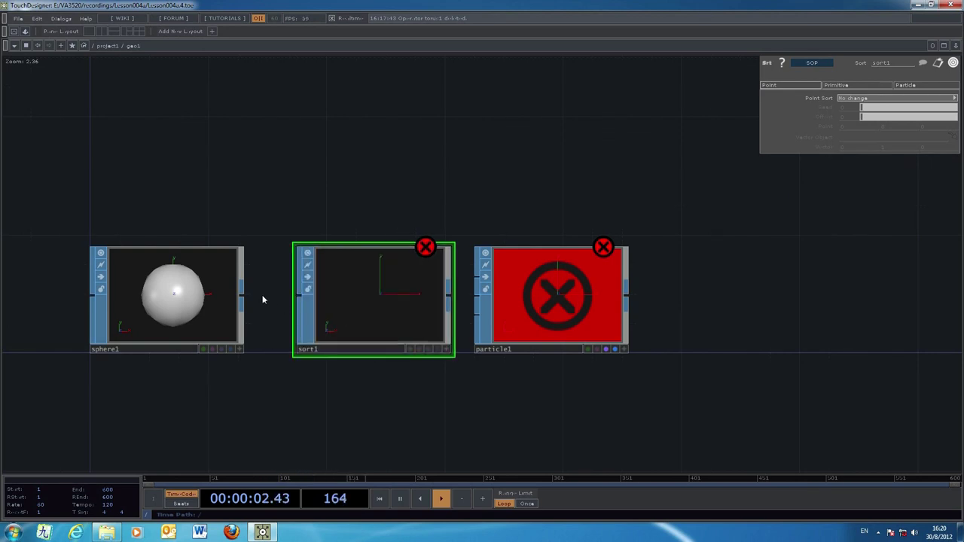
left_click_drag(243, 294, 300, 295)
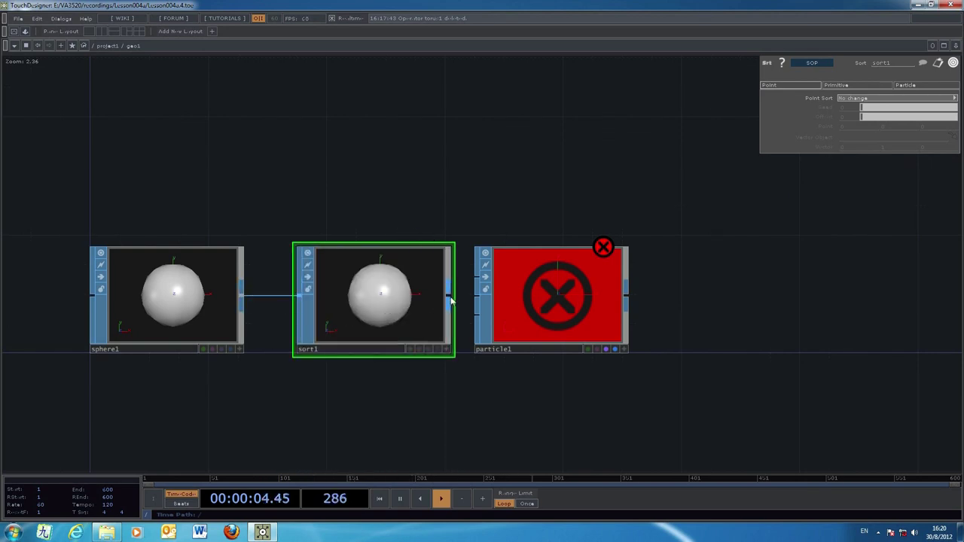
left_click_drag(450, 300, 478, 282)
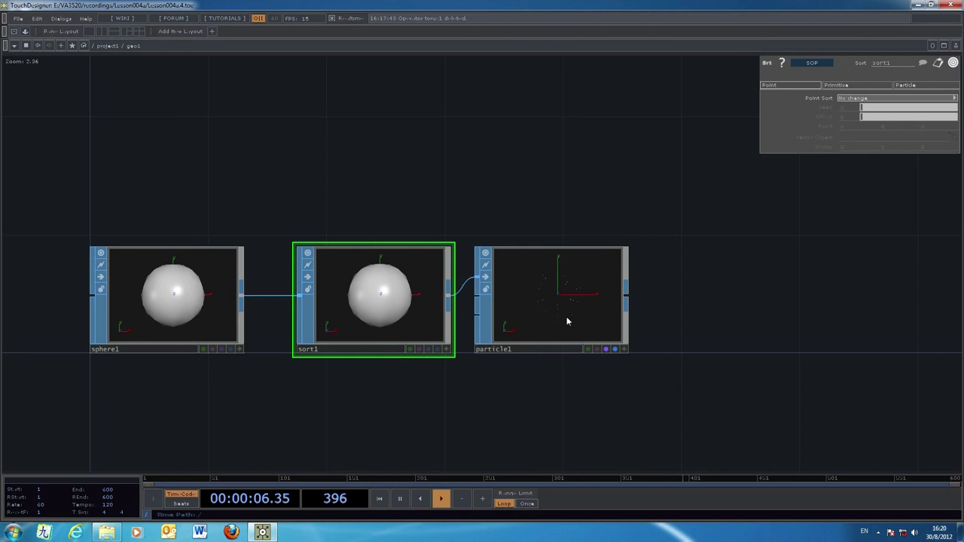
left_click_drag(566, 322, 596, 318)
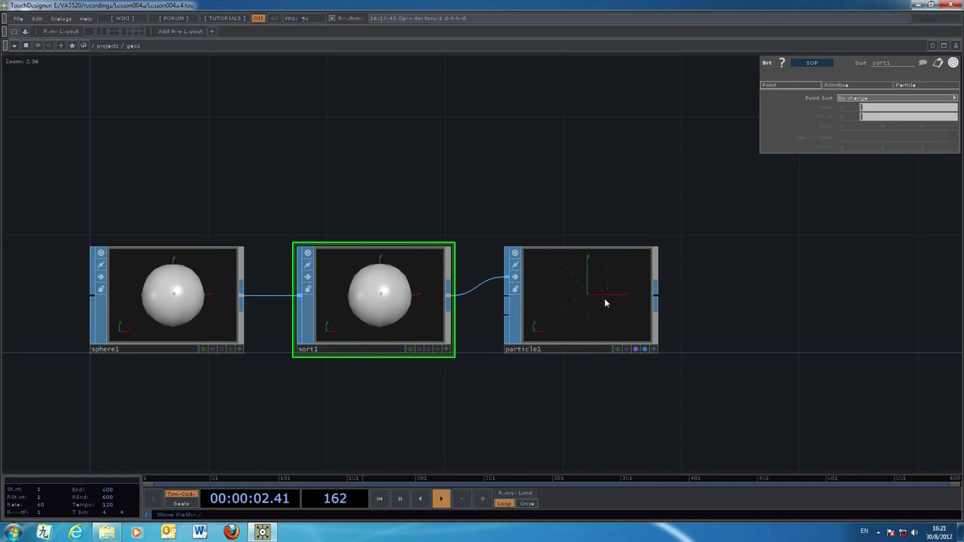
Set sort1's Point Sort to Random and bring up particle1's parameters
left_click(842, 99)
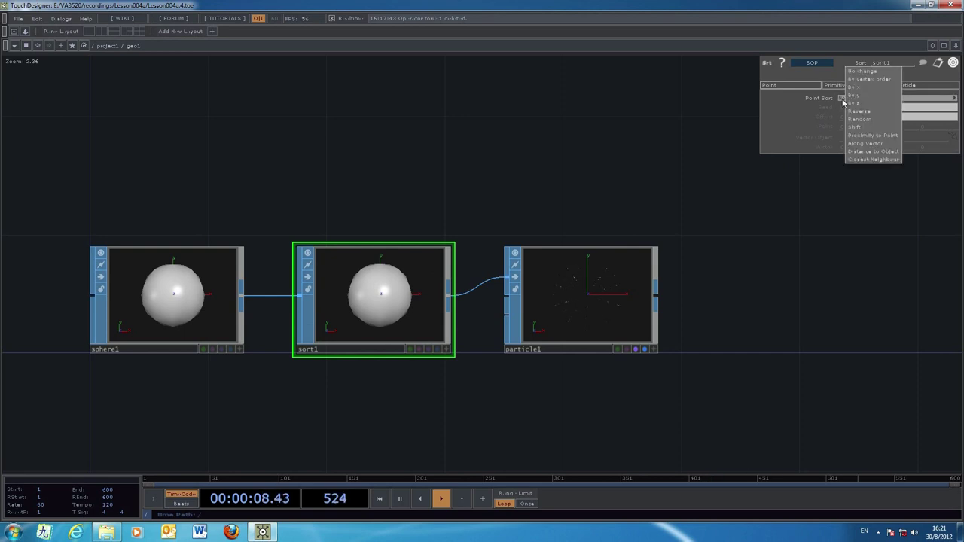
left_click(876, 119)
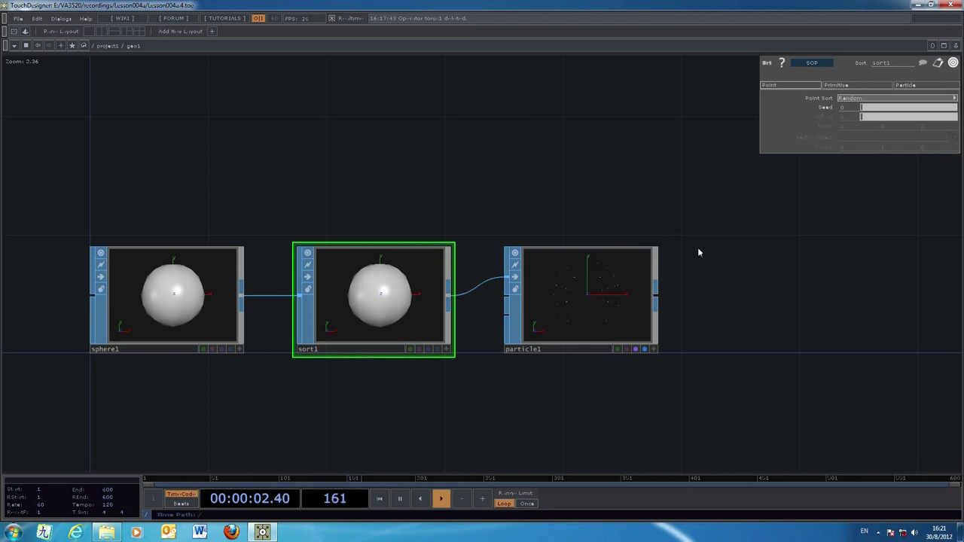
left_click_drag(735, 342, 681, 345)
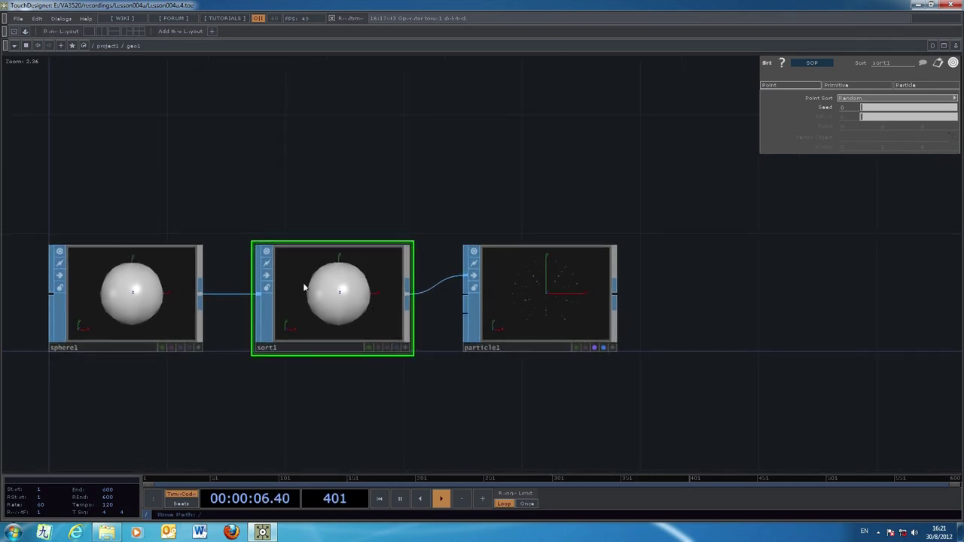
left_click(581, 322)
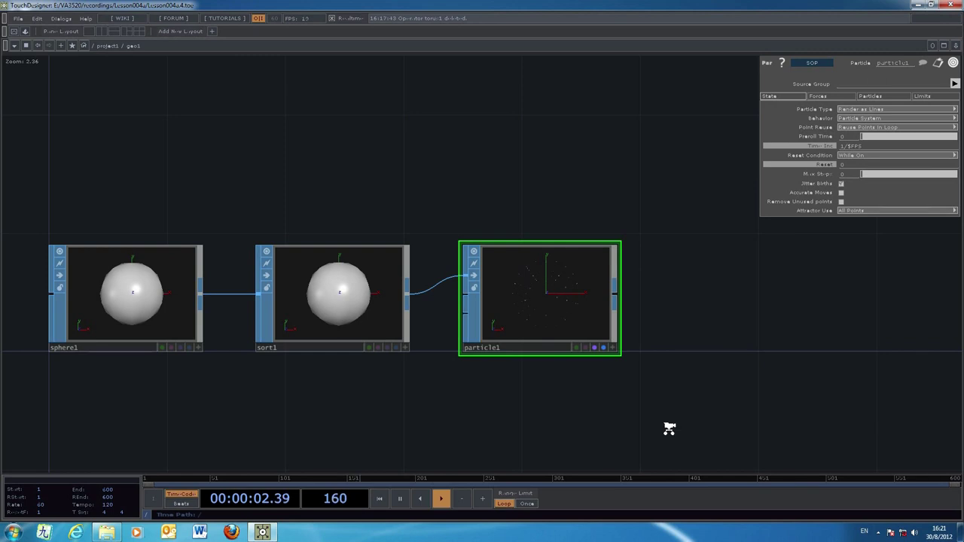
scroll(669, 428, "up", 2)
Toggle particle1's Reset on and back off to 0 so particles respawn
left_click_drag(708, 346, 774, 373)
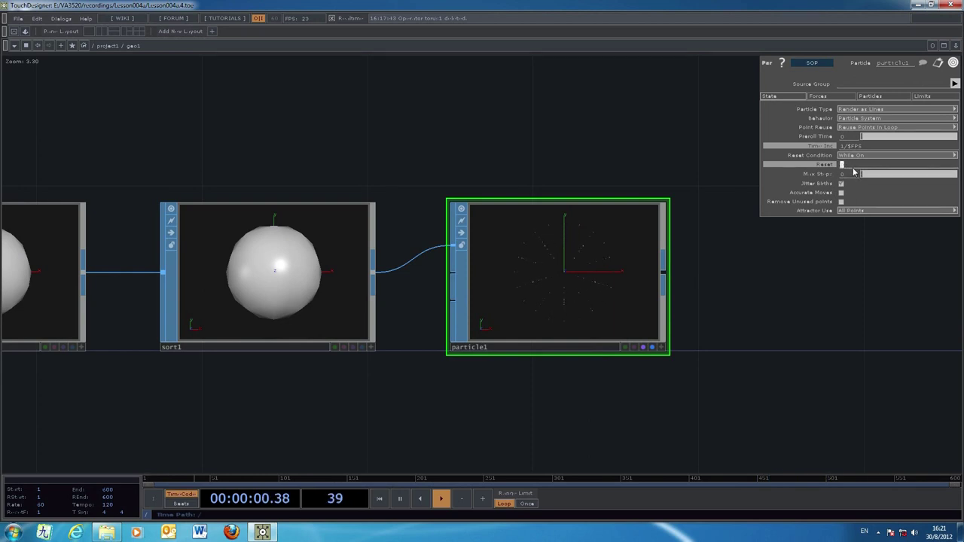
left_click(852, 168)
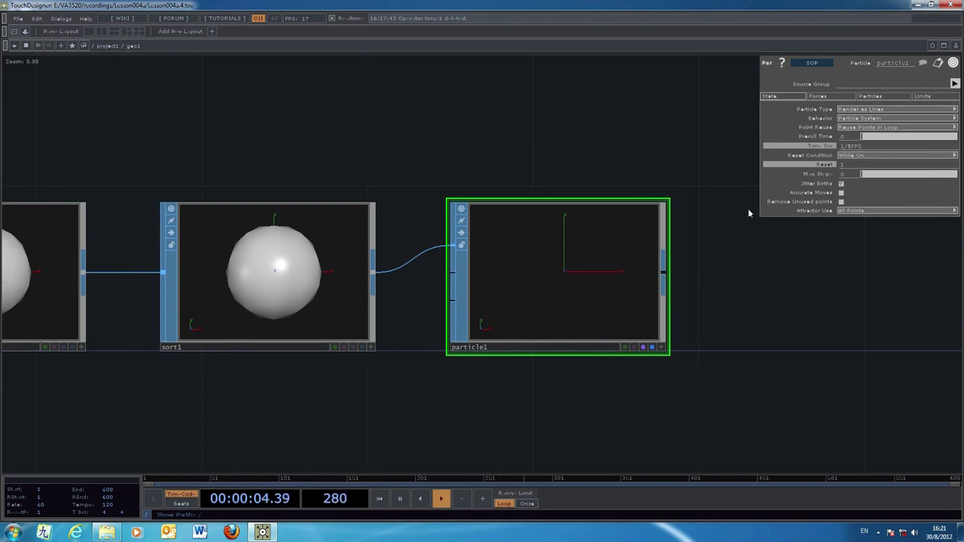
left_click(841, 168)
Set particle1's Birth rate to 20 and Life Expect to 200
left_click(879, 98)
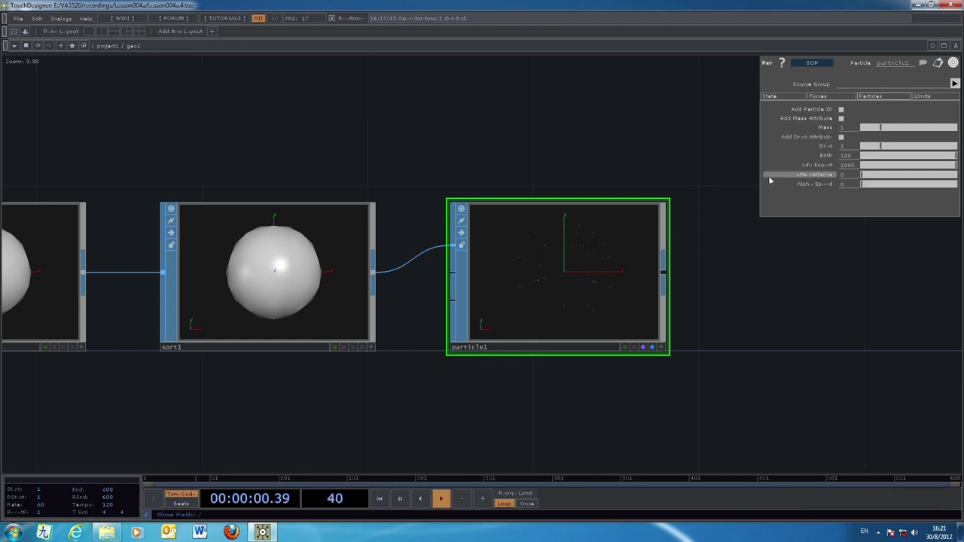
left_click(846, 155)
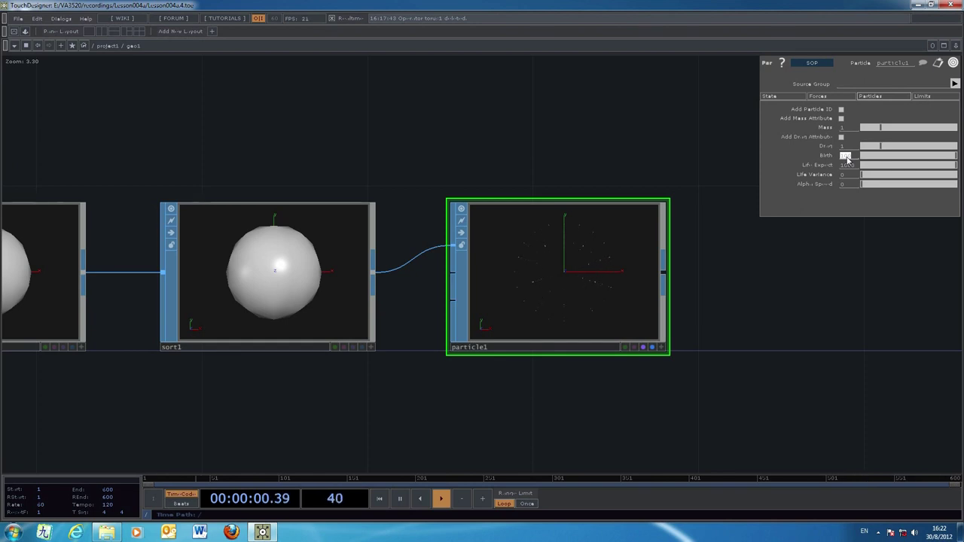
key("Return")
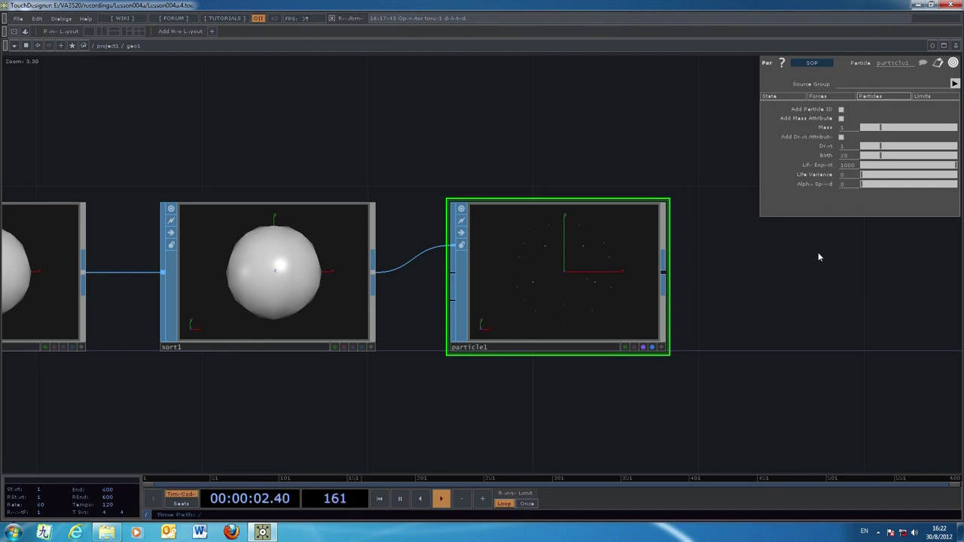
left_click(849, 165)
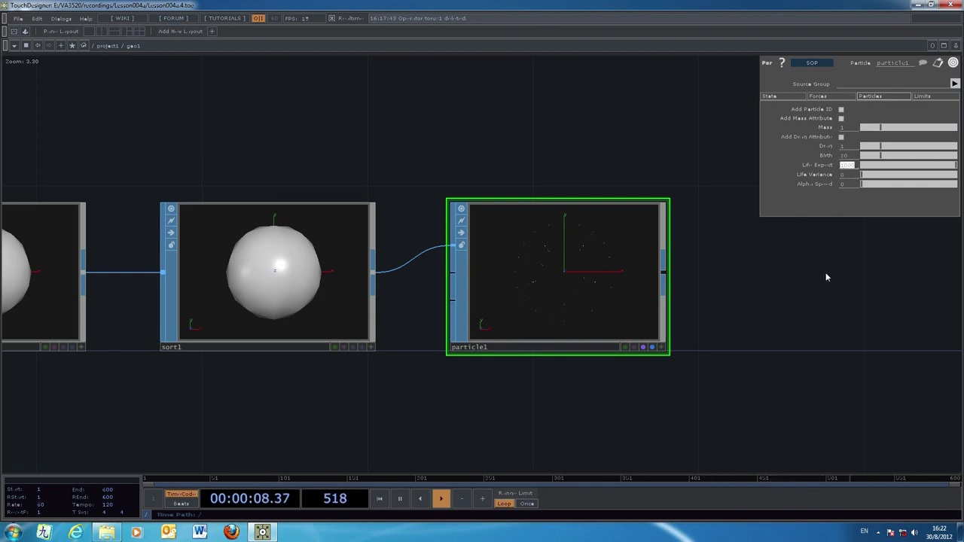
type("200")
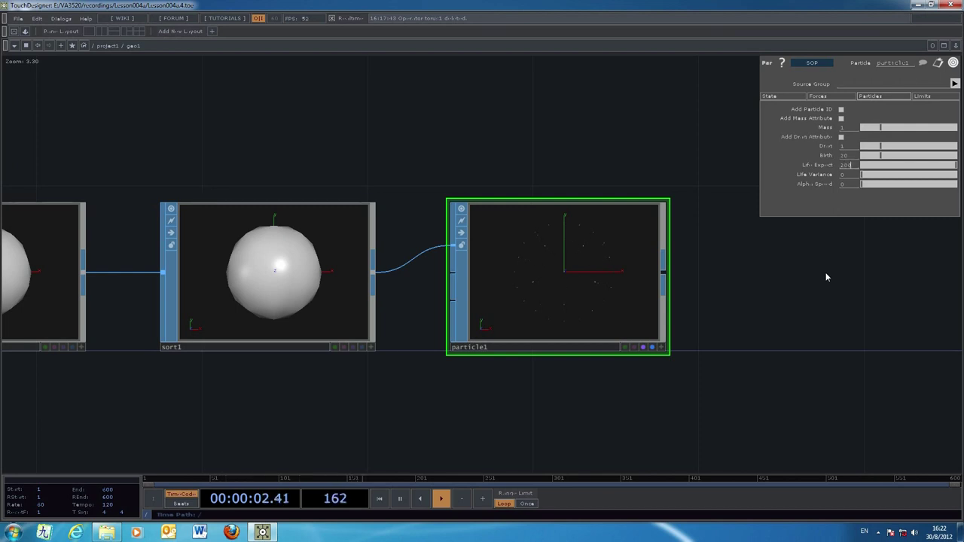
key("Return")
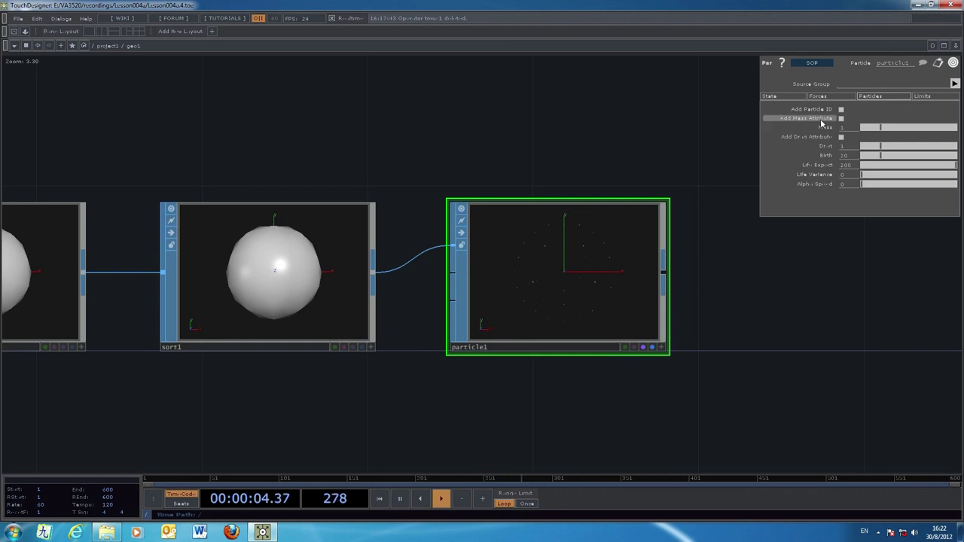
Reset particle1's simulation to apply the new values, then return to the project1 network
left_click(787, 99)
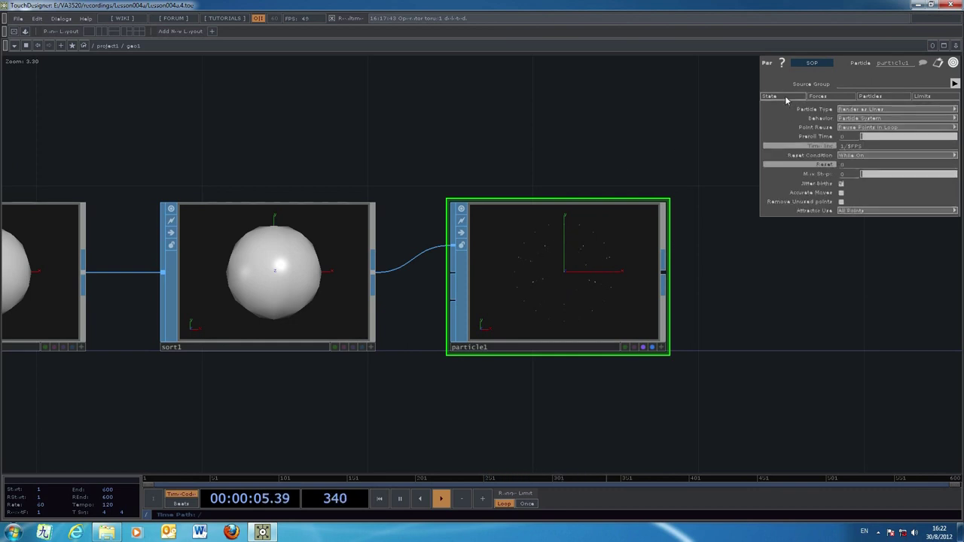
left_click(842, 164)
scroll(776, 336, "down", 3)
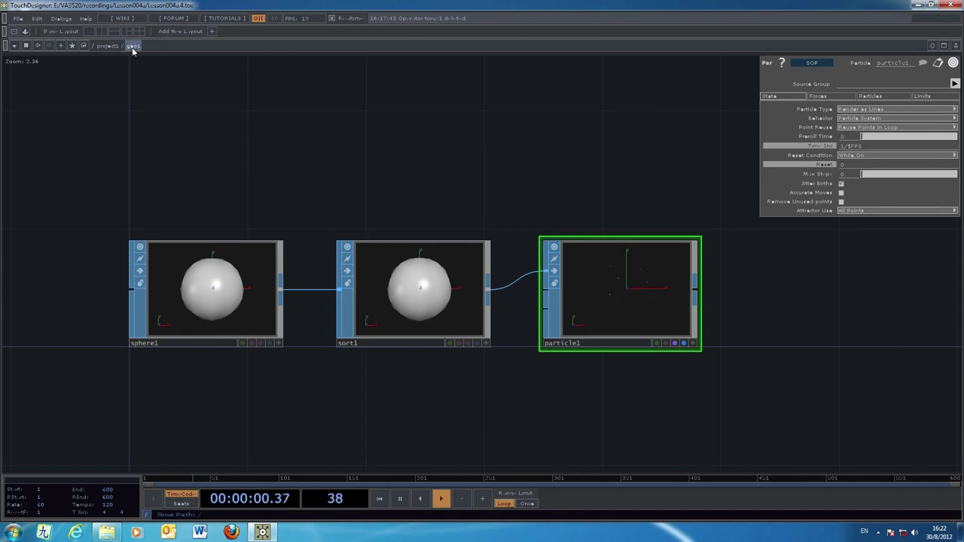
left_click(107, 46)
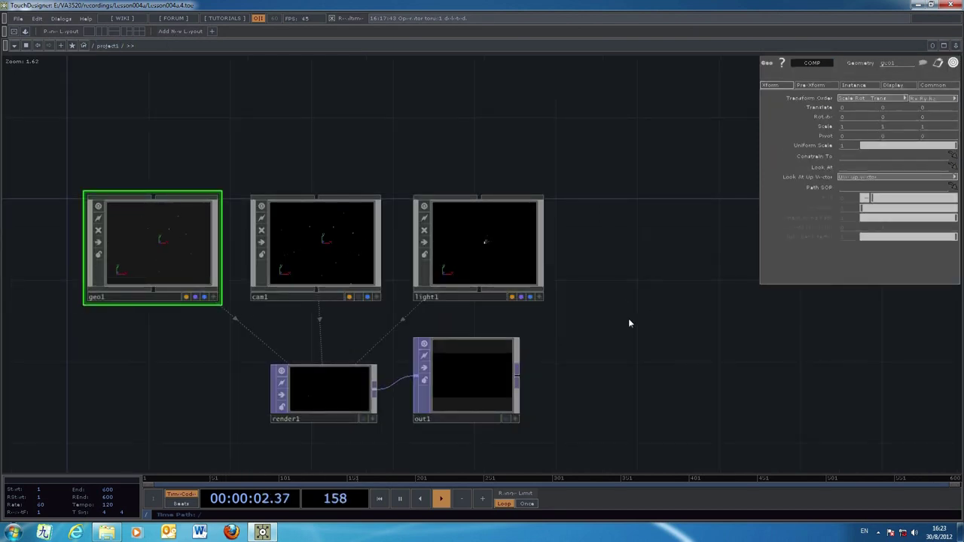
Show out1's render behind the network briefly, hide it again, and dive back into geo1
left_click(505, 418)
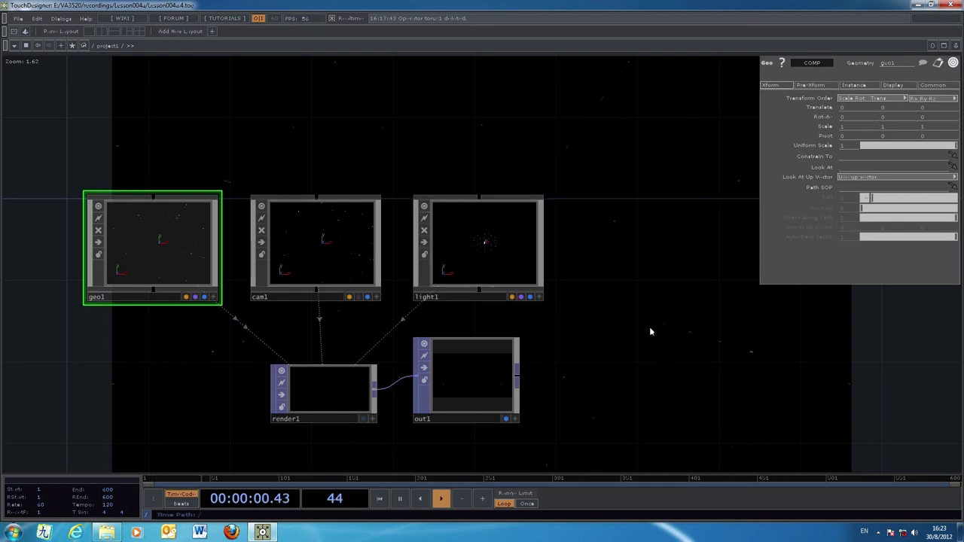
left_click(505, 420)
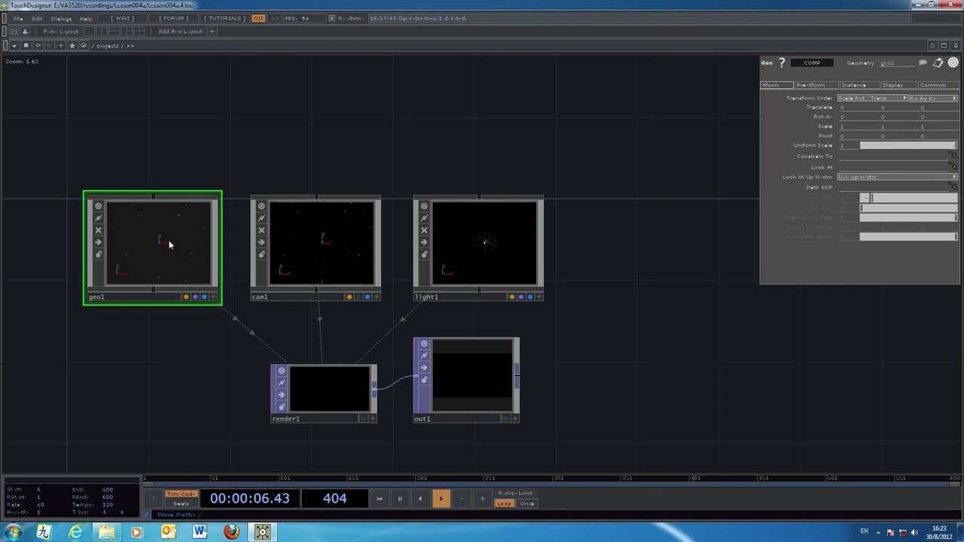
scroll(170, 245, "up", 3)
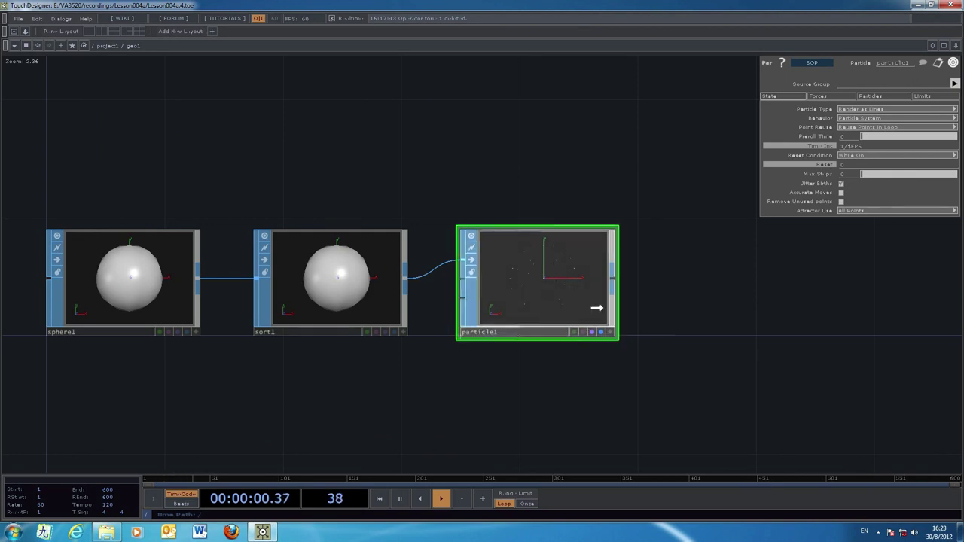
Shift particle1 right and insert a Point SOP, point1, on the sort1–particle1 wire
left_click_drag(596, 308, 662, 312)
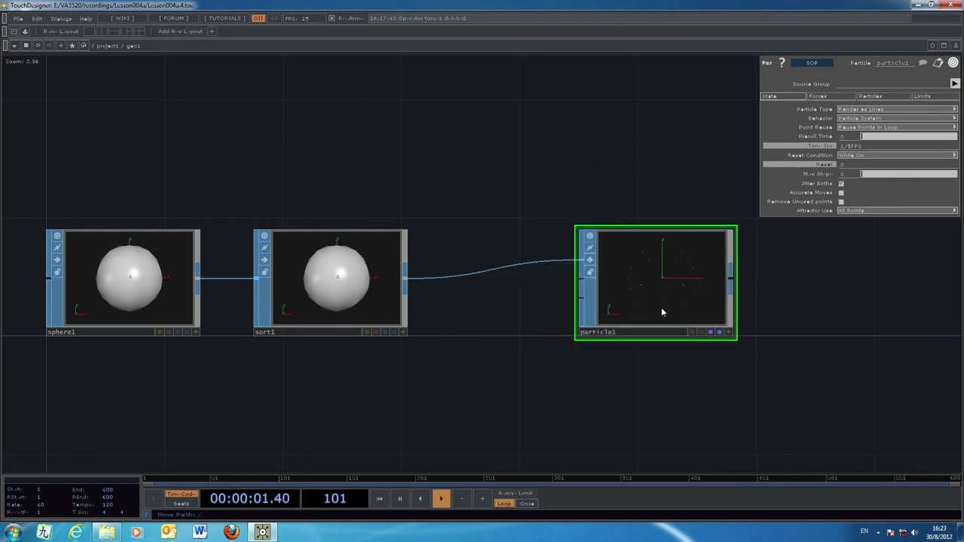
right_click(487, 272)
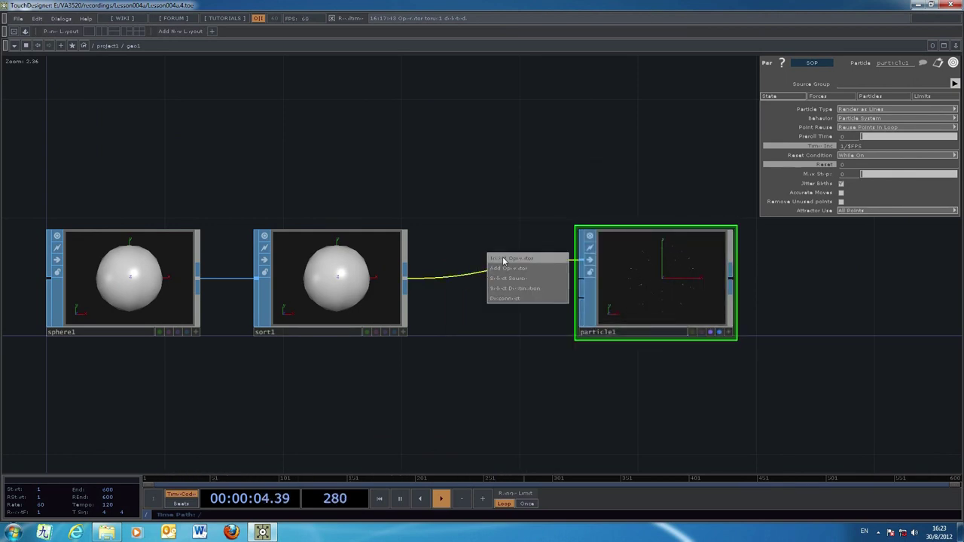
left_click(504, 259)
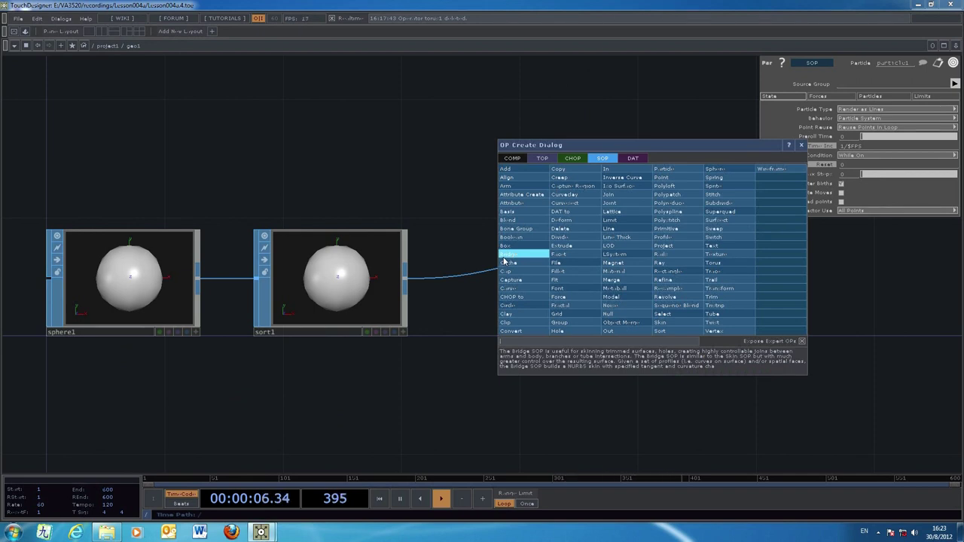
left_click(664, 169)
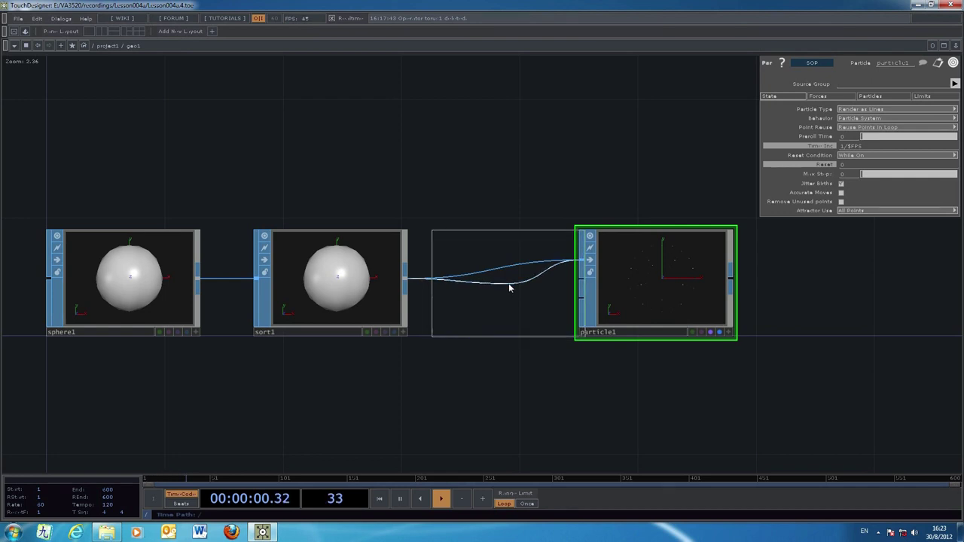
left_click(508, 283)
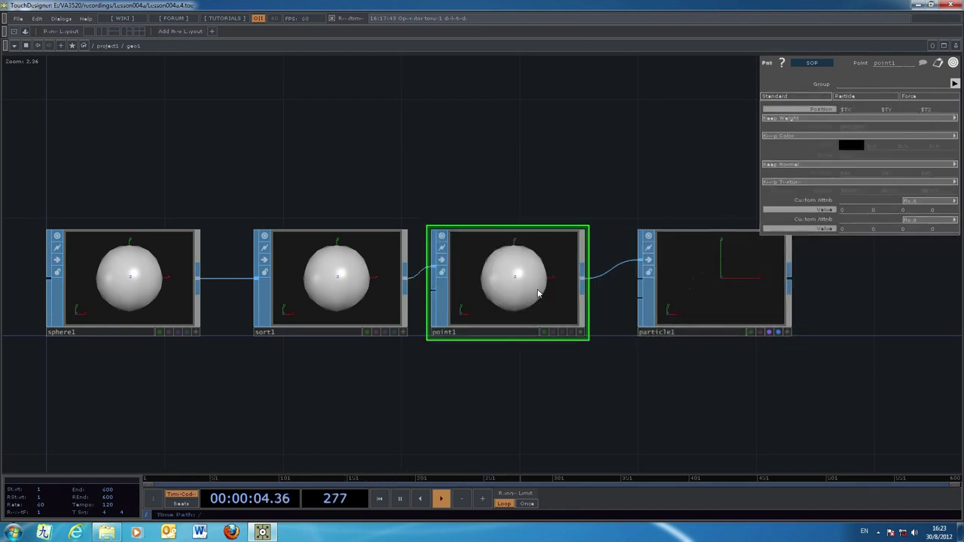
Set point1's Keep Scale to Add Scale with a scale of 15, then select particle1
left_click(853, 95)
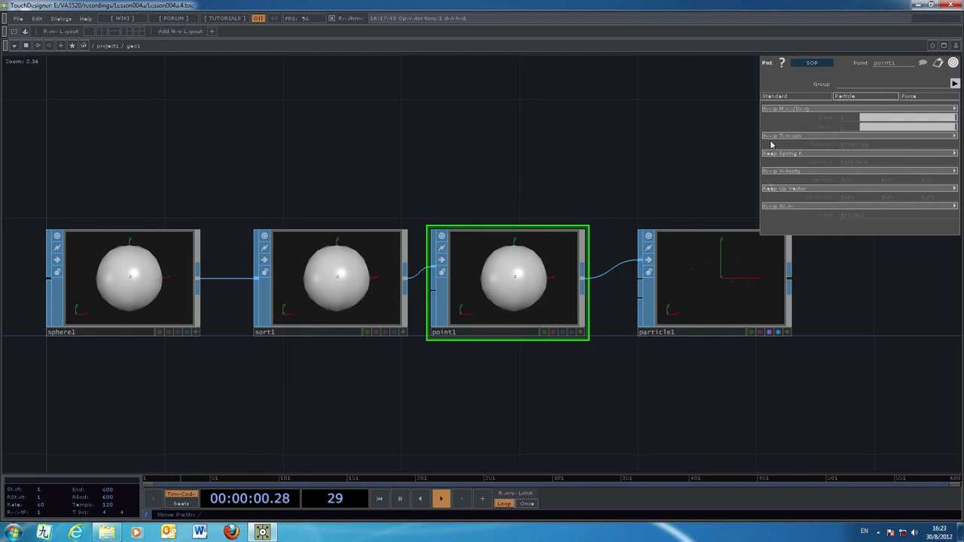
left_click(795, 208)
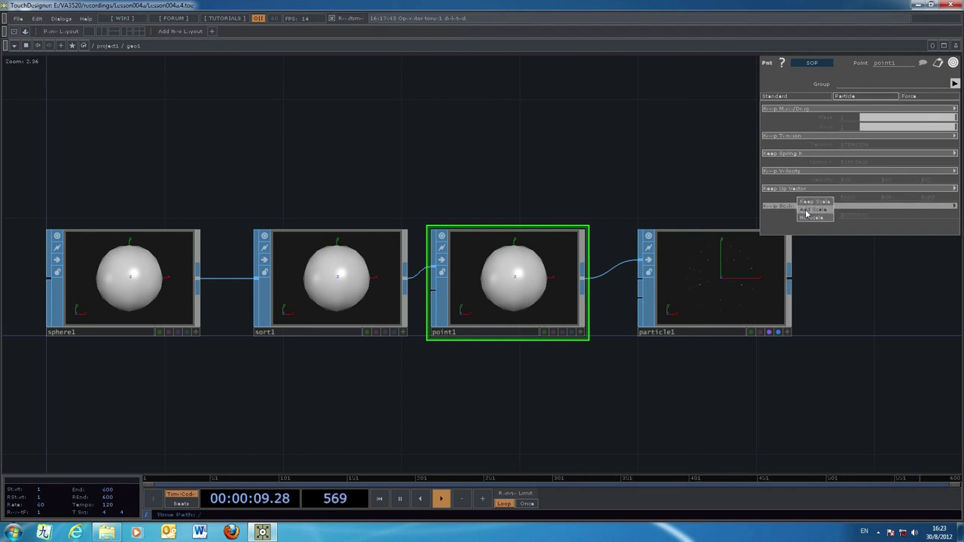
left_click(806, 213)
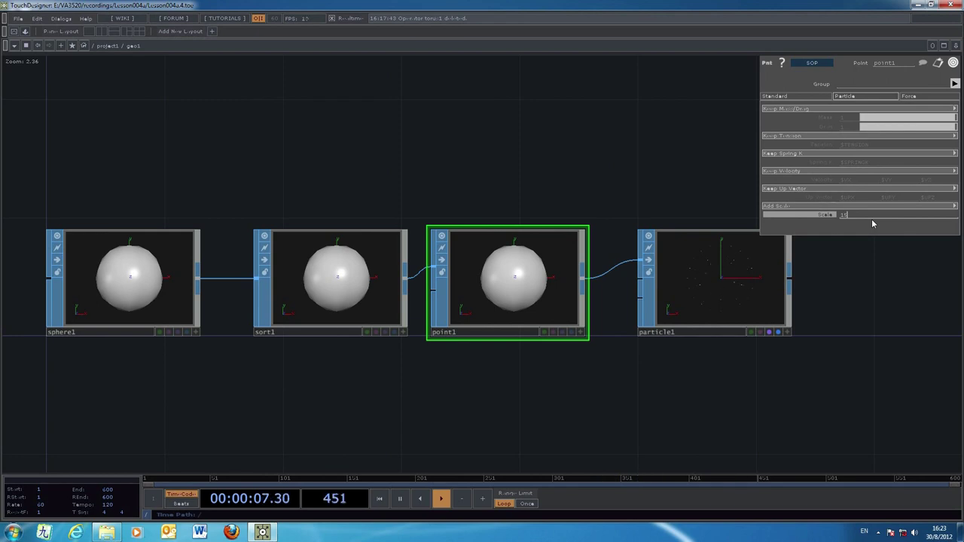
key("Return")
left_click(748, 271)
left_click_drag(867, 343, 729, 350)
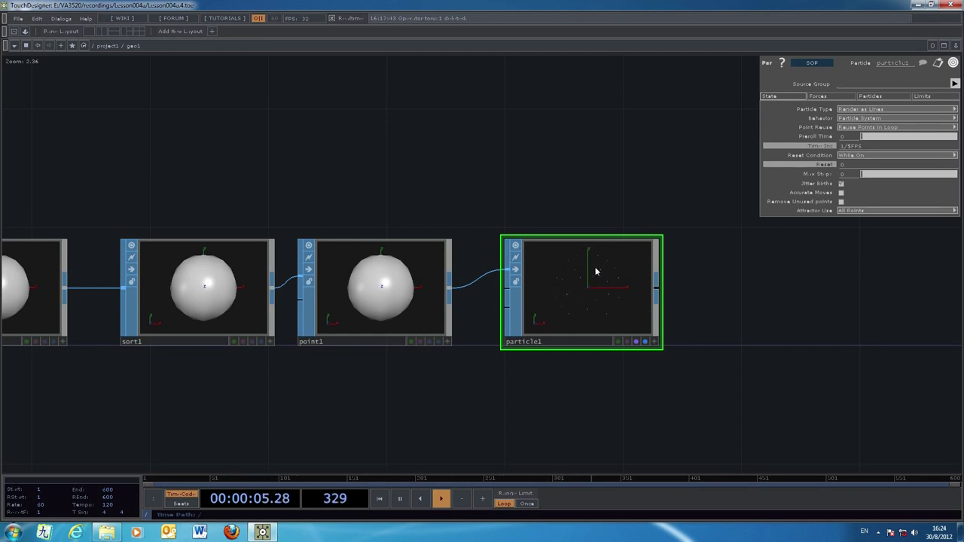
Change particle1's Particle Type from Render as Lines to Render as Point Sprites
left_click(859, 111)
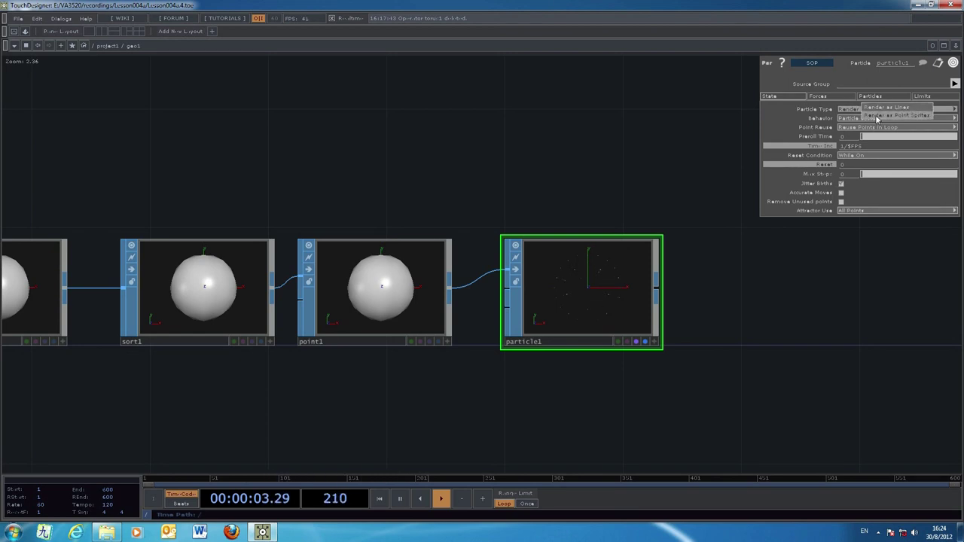
left_click(876, 117)
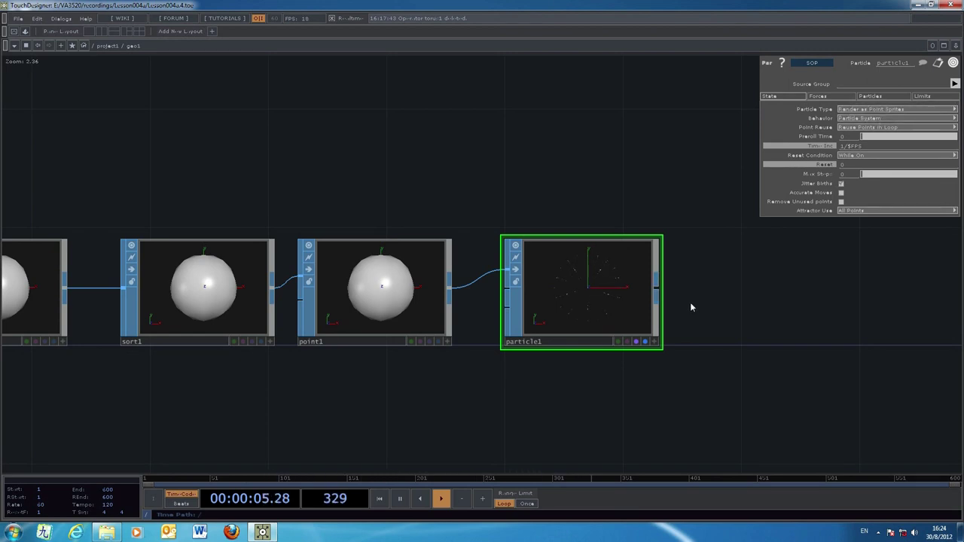
left_click_drag(598, 400, 692, 369)
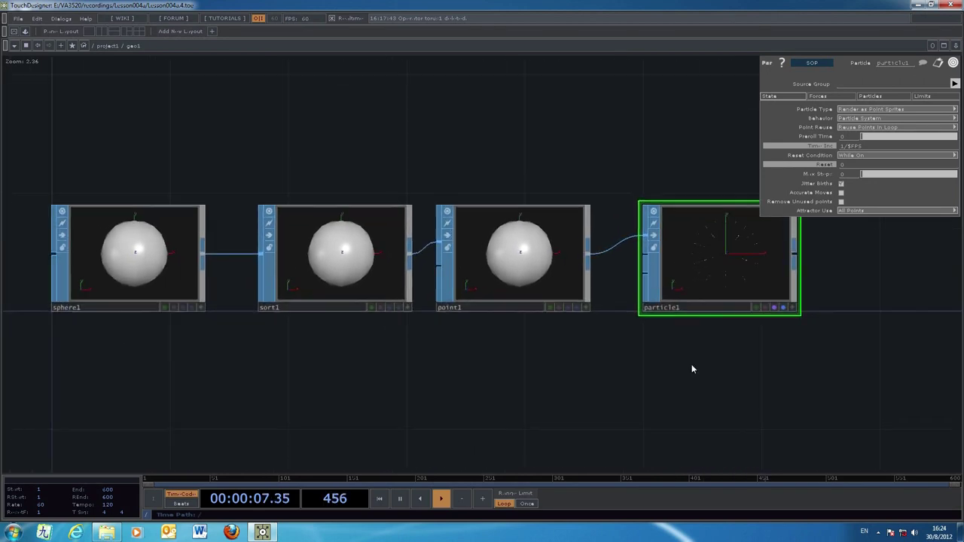
Go up to the project1 network and save the project as Lesson004a.5.toe
left_click(108, 46)
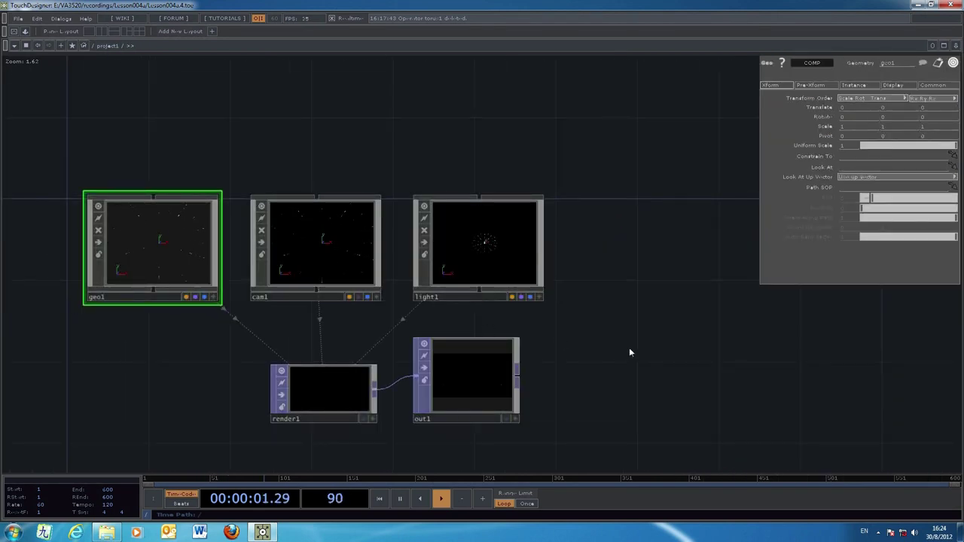
left_click_drag(629, 351, 608, 396)
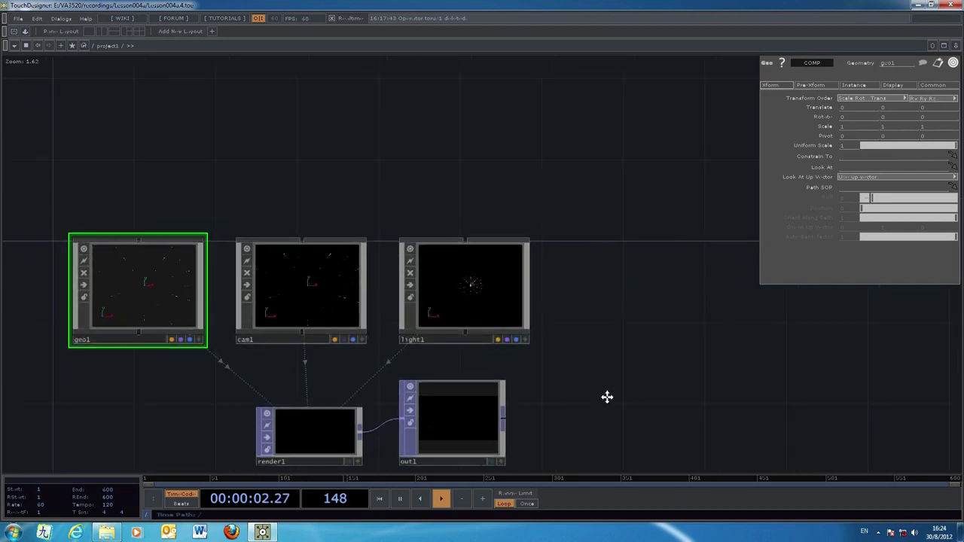
left_click(17, 19)
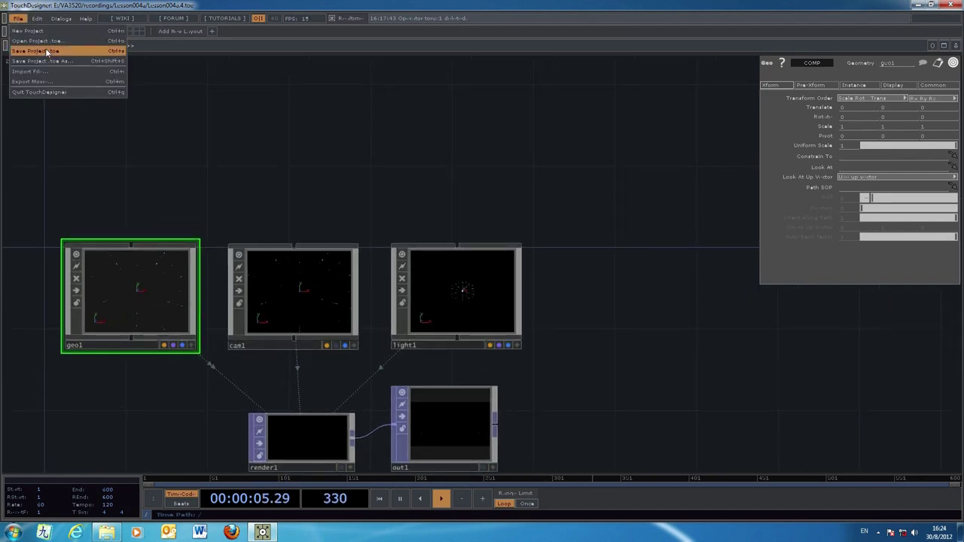
left_click(35, 51)
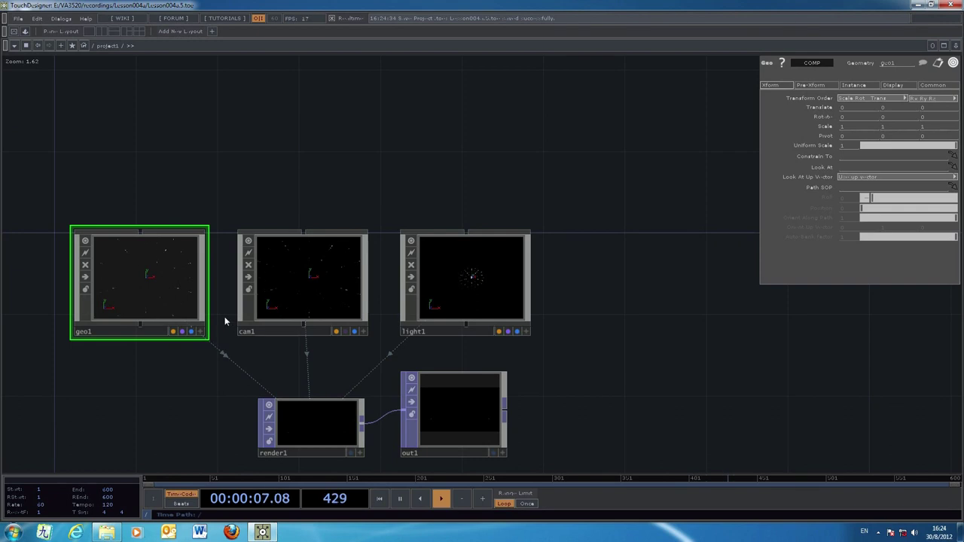
Create a Point Sprite MAT, pointsprite1, and place it just above geo1
left_click_drag(539, 189, 654, 171)
key("Tab")
left_click(590, 183)
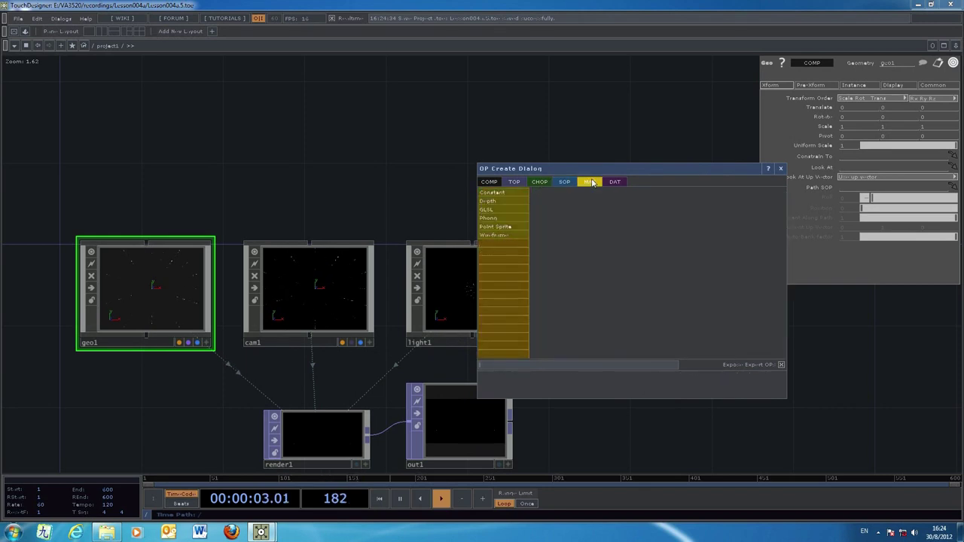
left_click(507, 229)
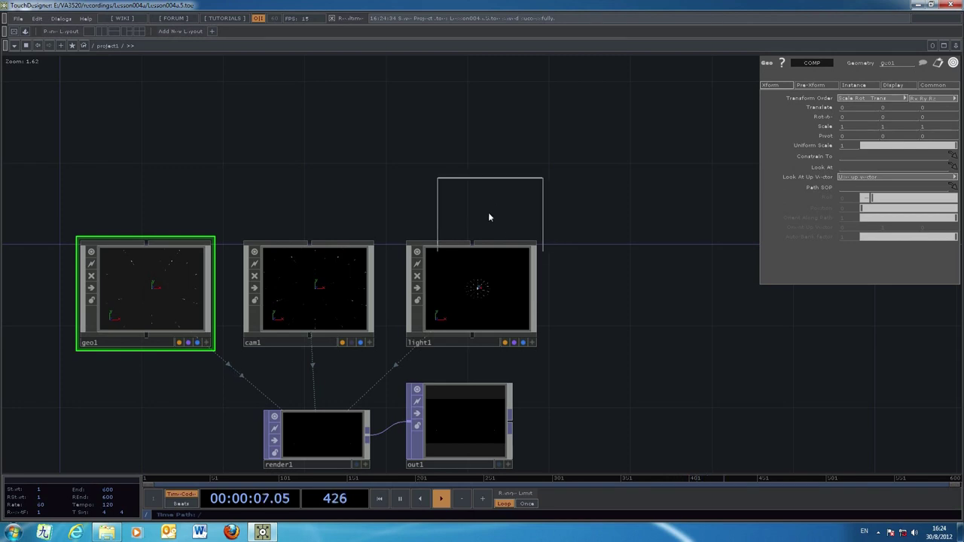
left_click(203, 171)
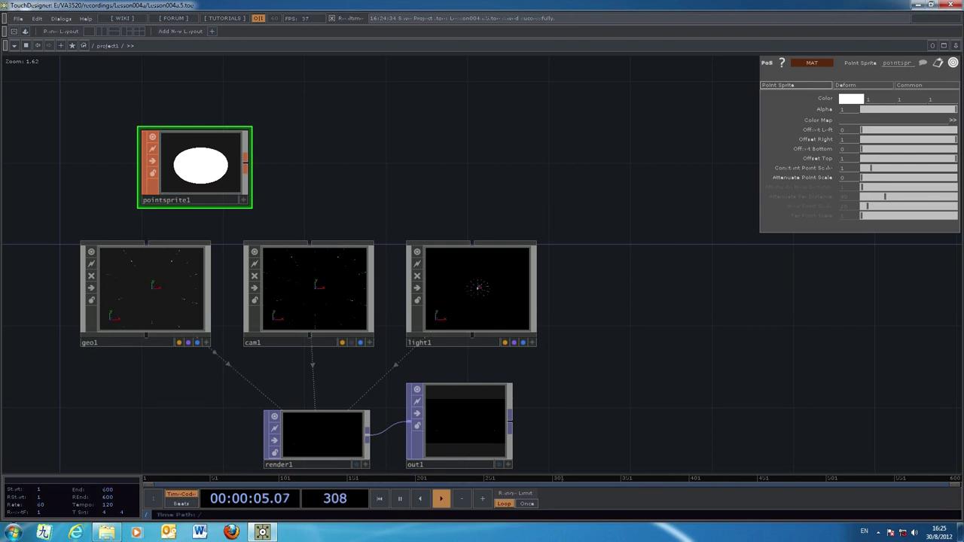
left_click_drag(211, 167, 190, 167)
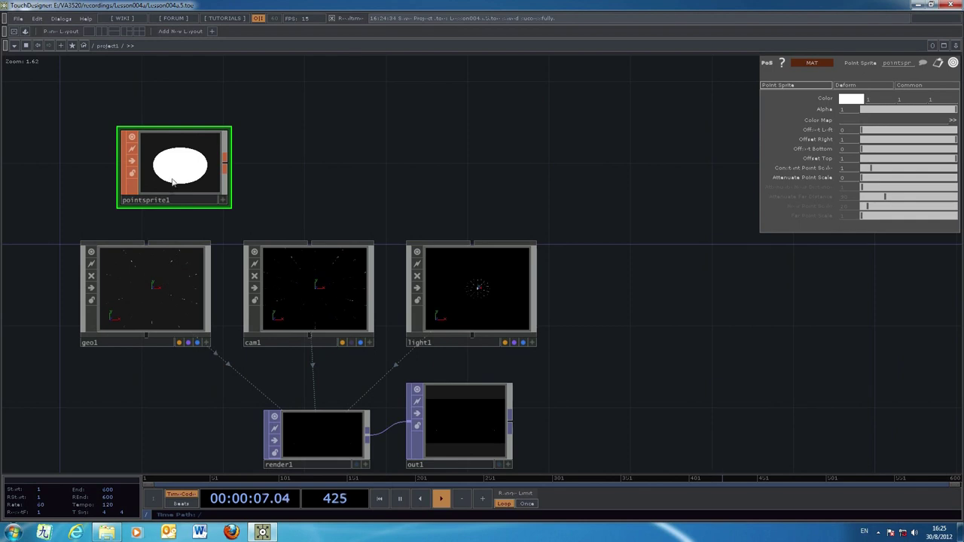
Assign pointsprite1 as geo1's material on its Display page
left_click(156, 297)
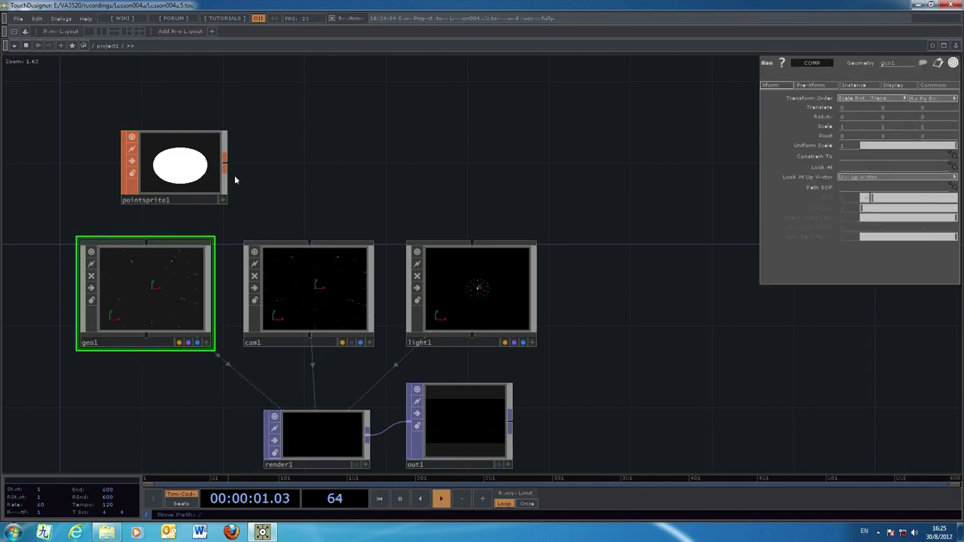
left_click(893, 85)
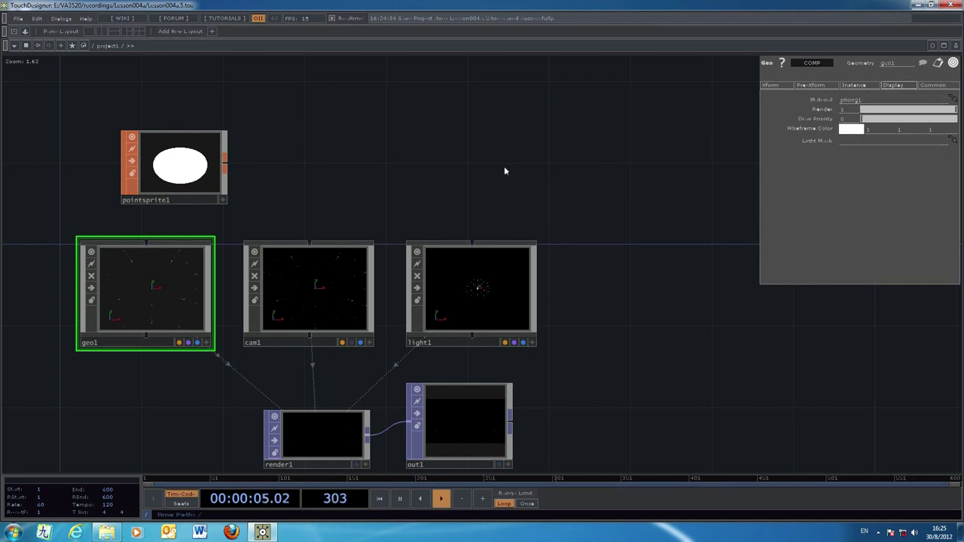
left_click_drag(179, 161, 845, 100)
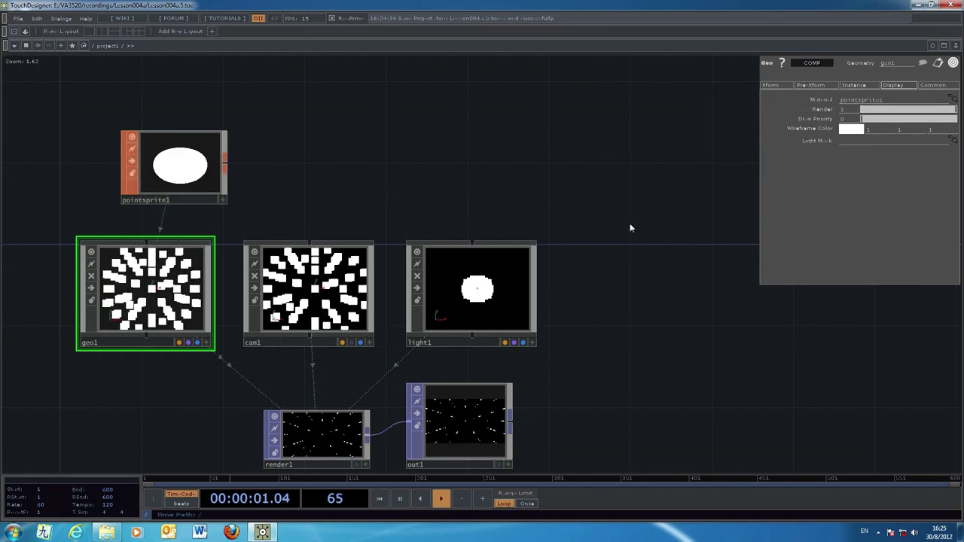
Select out1 and turn on its display flag to show the sprites behind the network
left_click_drag(631, 348, 603, 275)
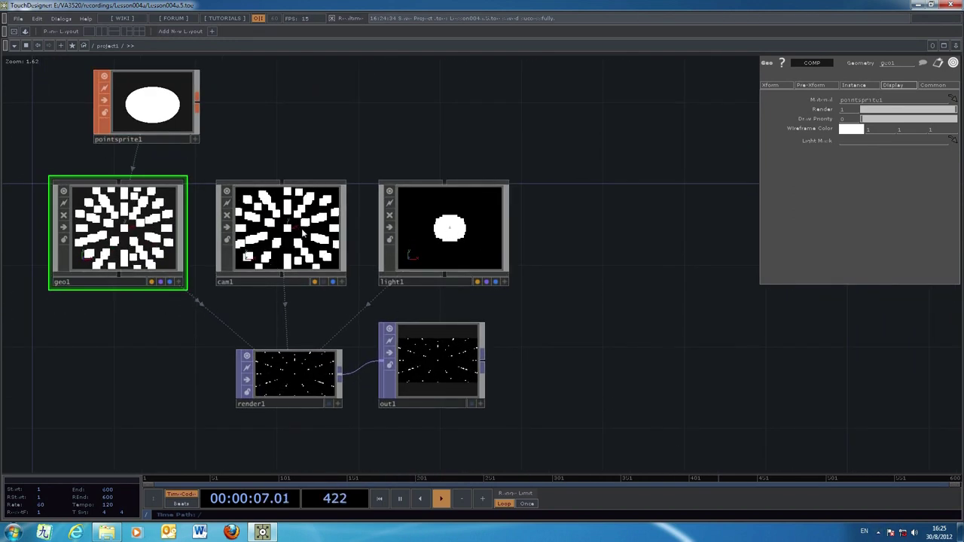
left_click(475, 398)
left_click(471, 404)
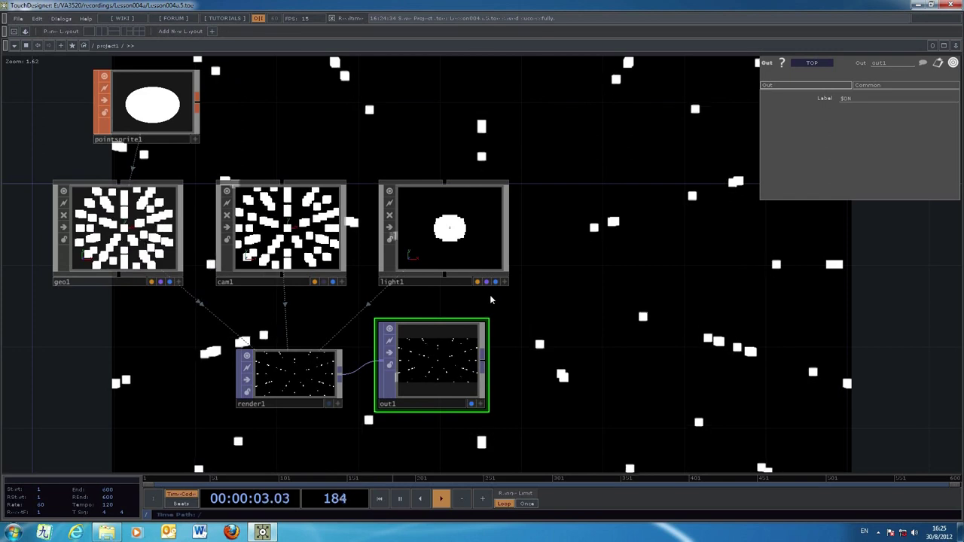
Turn off out1's display flag so the render no longer appears behind the network
left_click(472, 404)
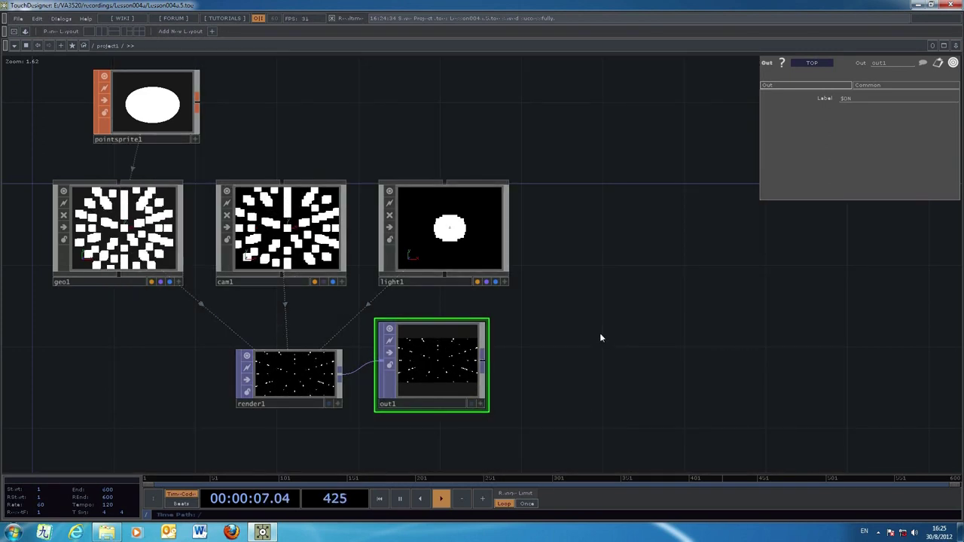
left_click_drag(622, 349, 637, 363)
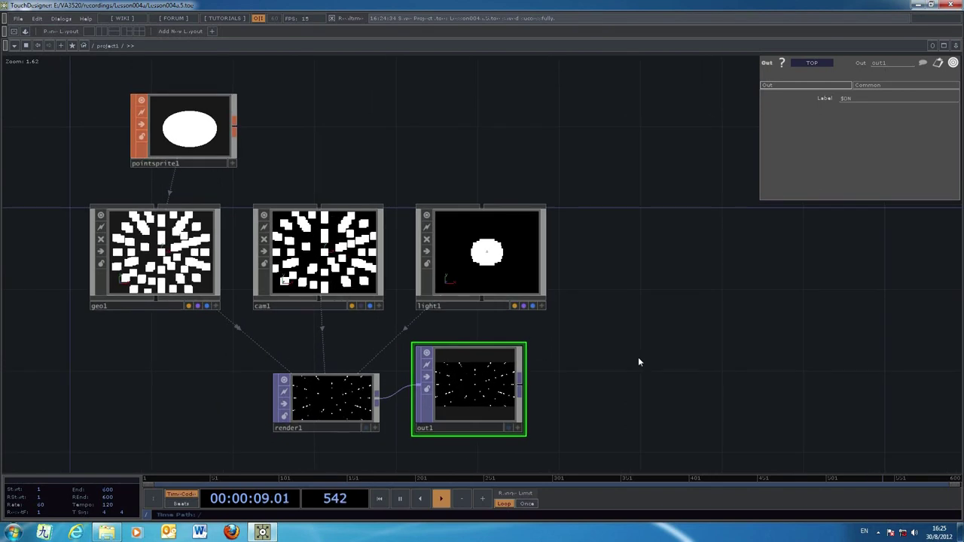